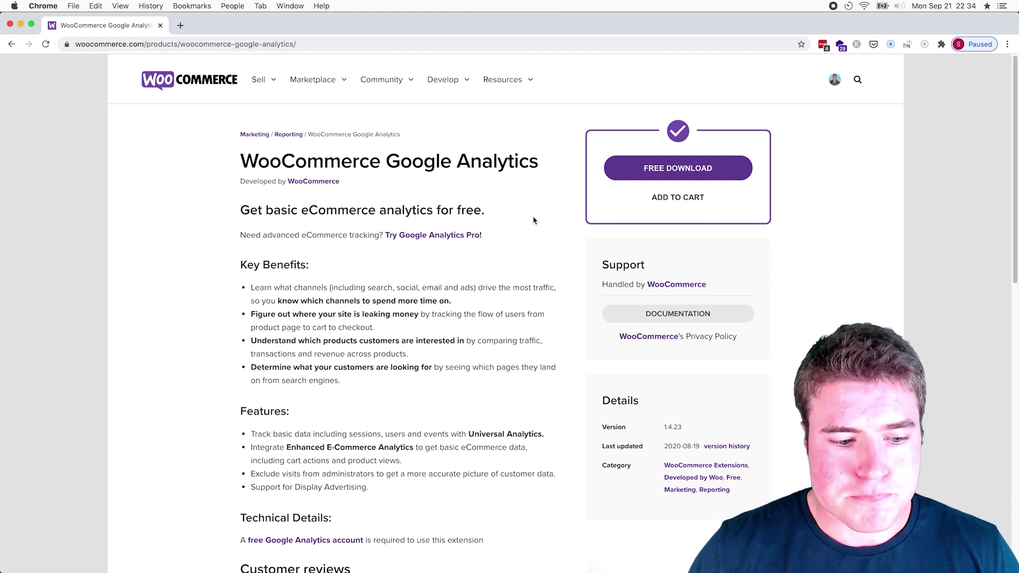
Place the free $0.00 order for WooCommerce Google Analytics and download its zip file
click(708, 165)
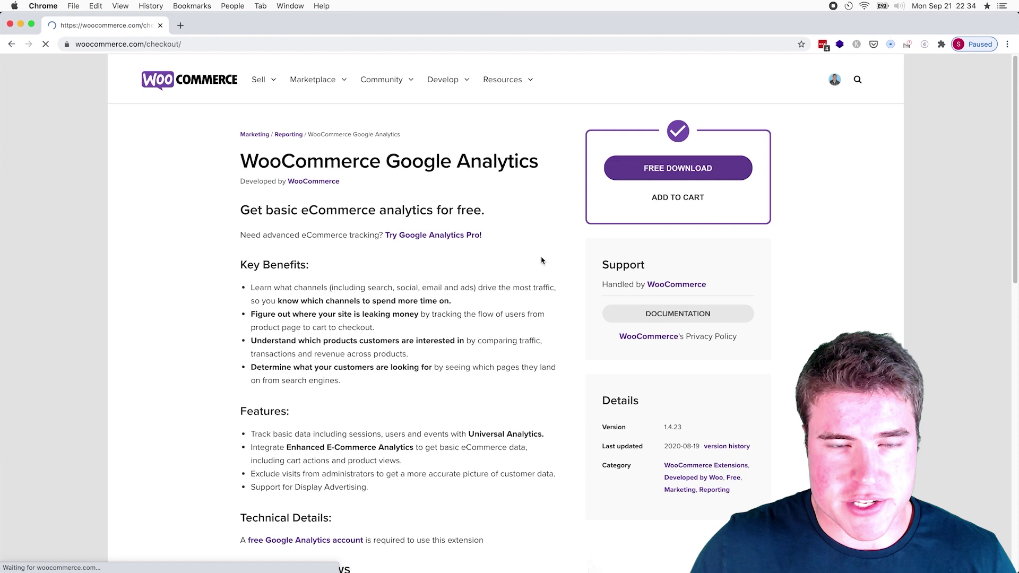
scroll(540, 265, down, 1)
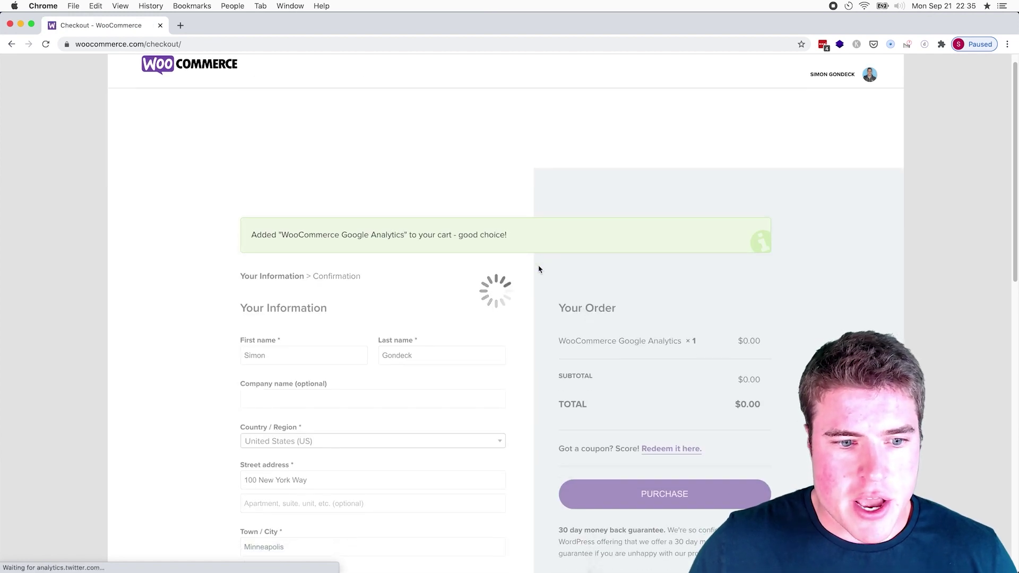
scroll(538, 276, down, 5)
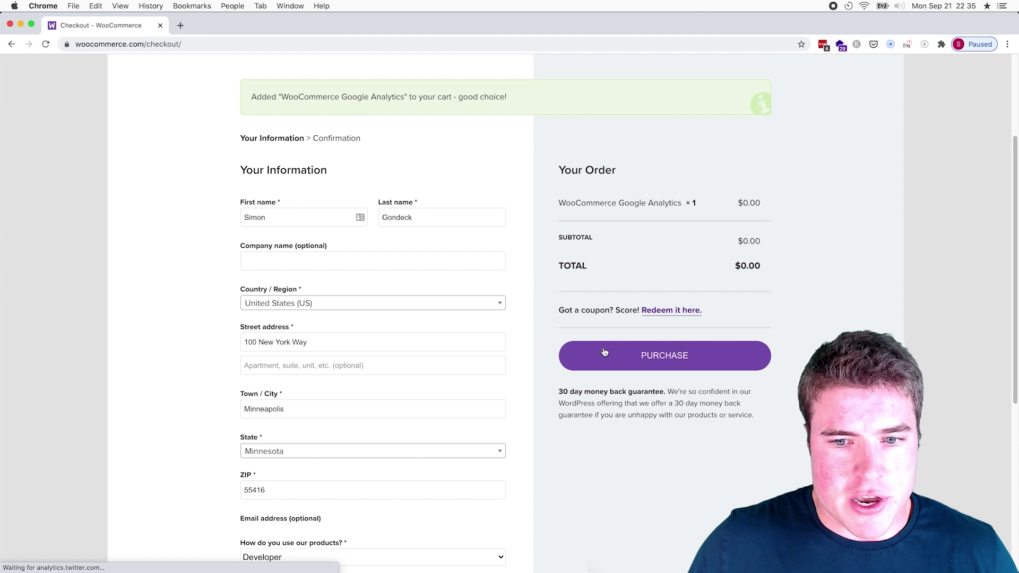
click(604, 352)
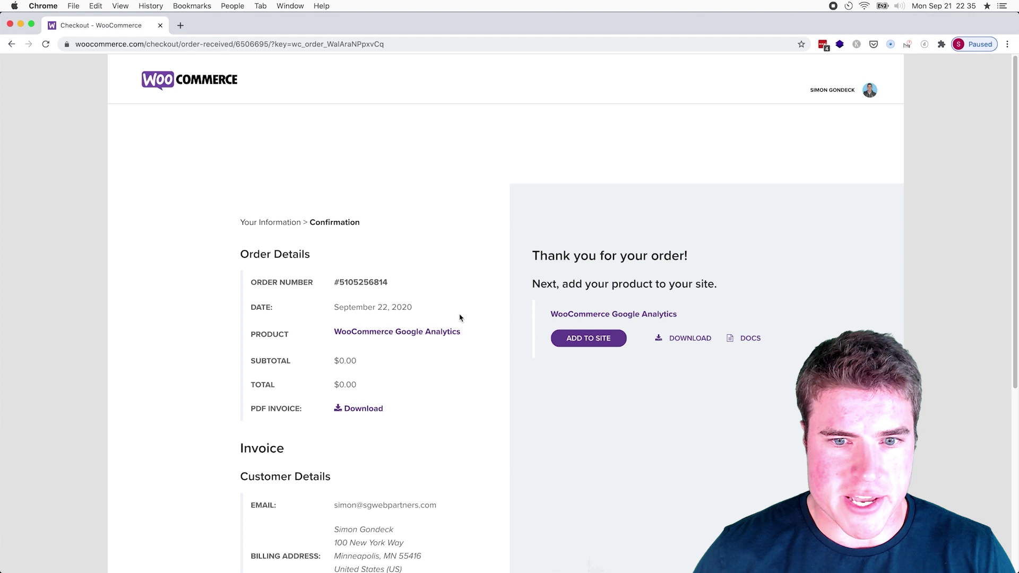
click(674, 338)
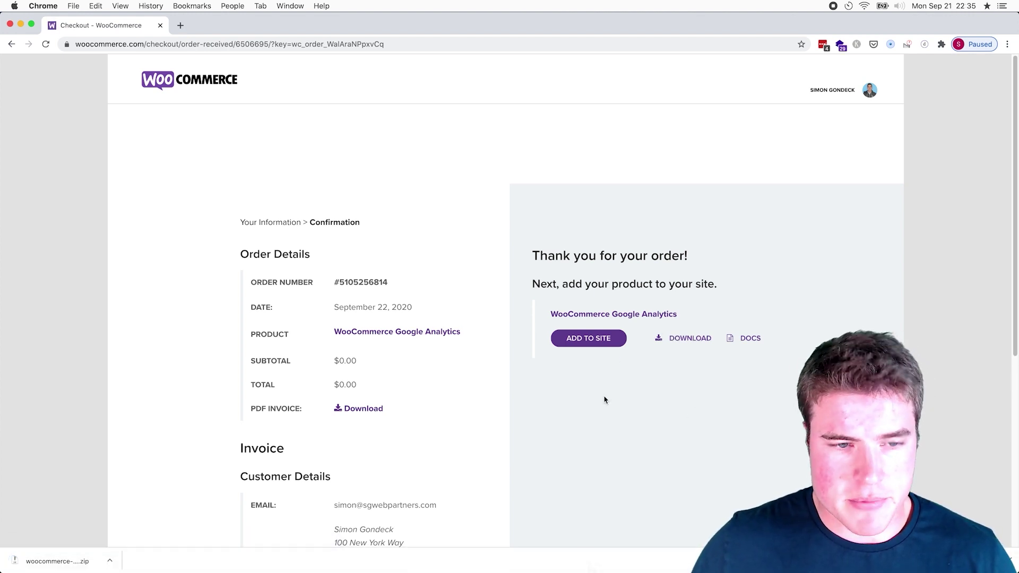
Go to the wp-wholesale.com admin dashboard and reach Plugins > Add New
key(super+t)
text(wp-wholes)
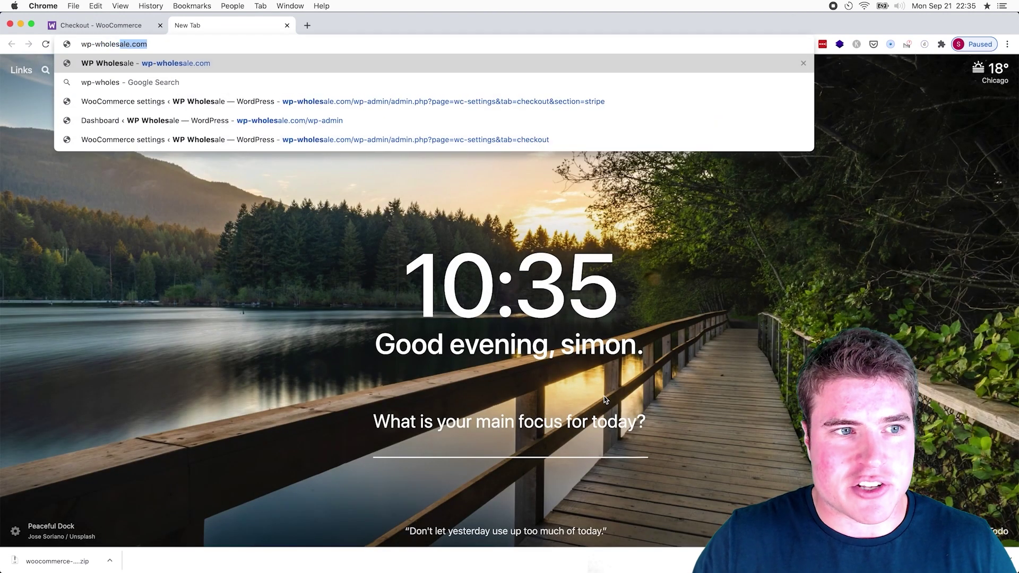
key(Return)
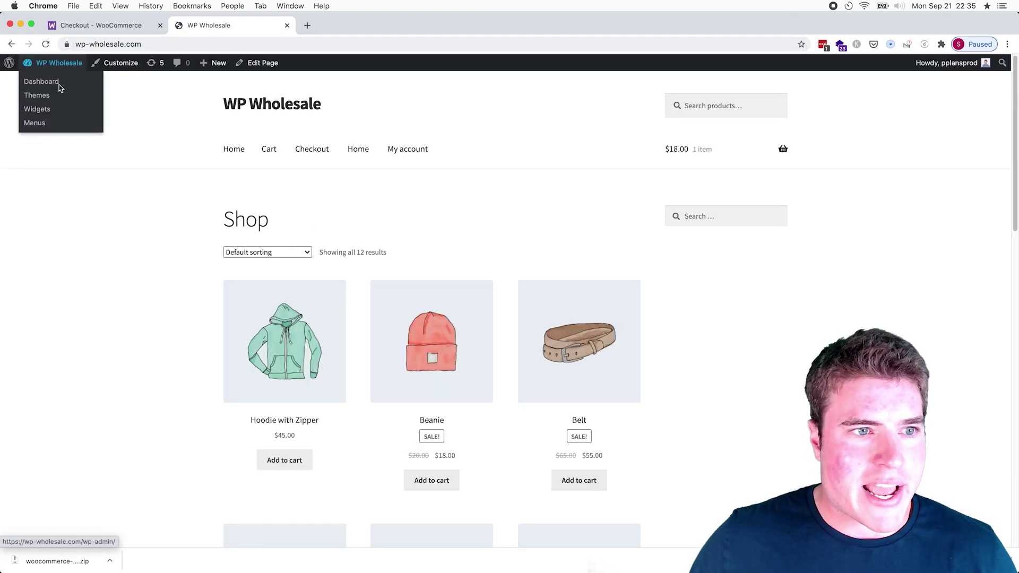
click(59, 83)
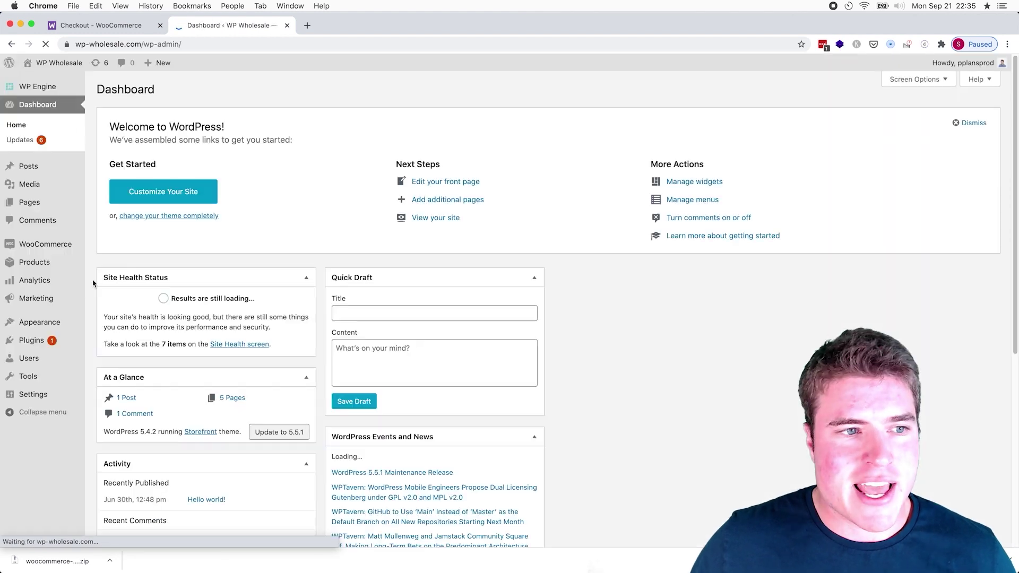
mouse_move(64, 341)
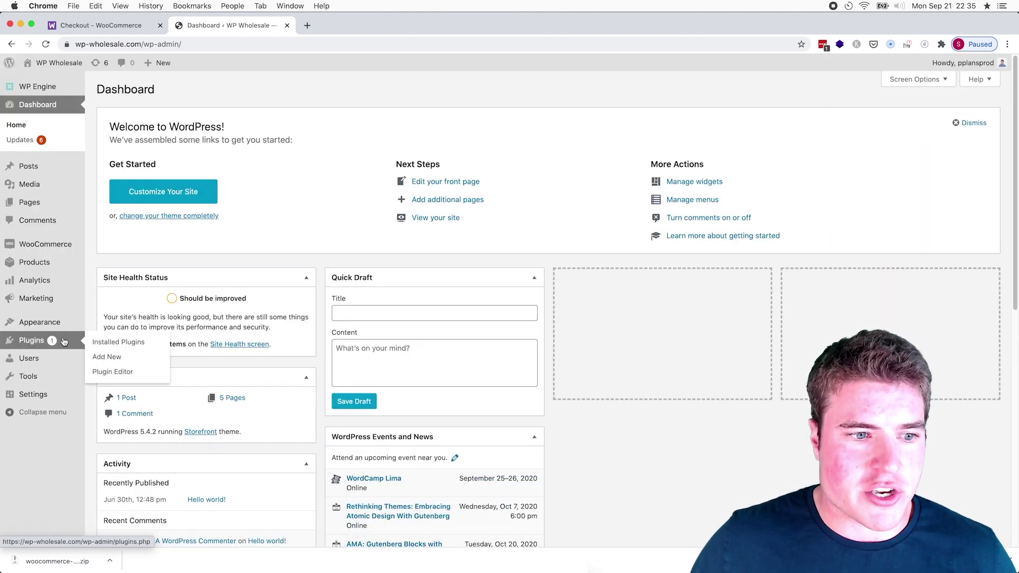
click(106, 359)
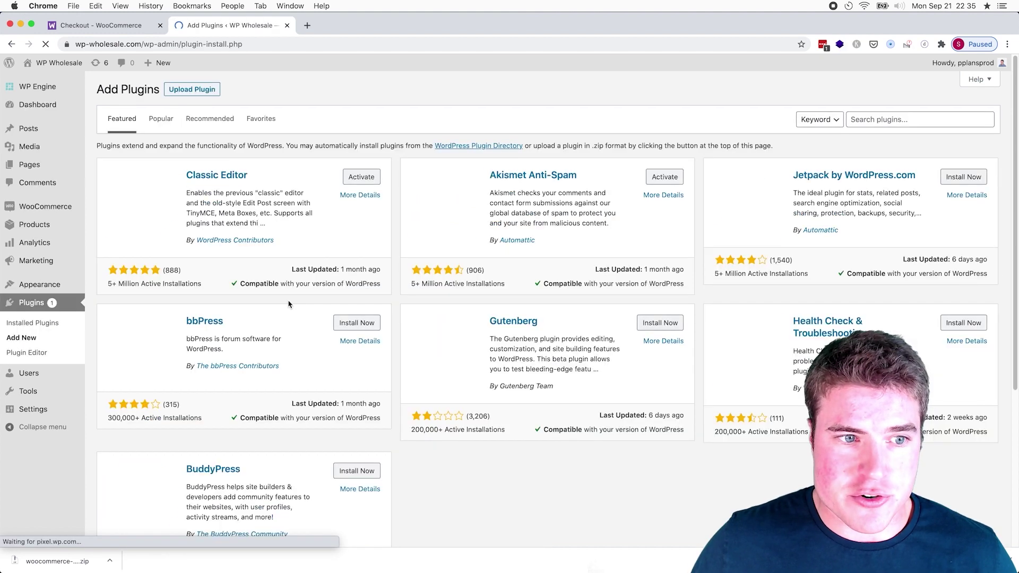
Upload woocommerce-google-analytics-integration.1.4.23.zip, install it, and activate the plugin
click(202, 90)
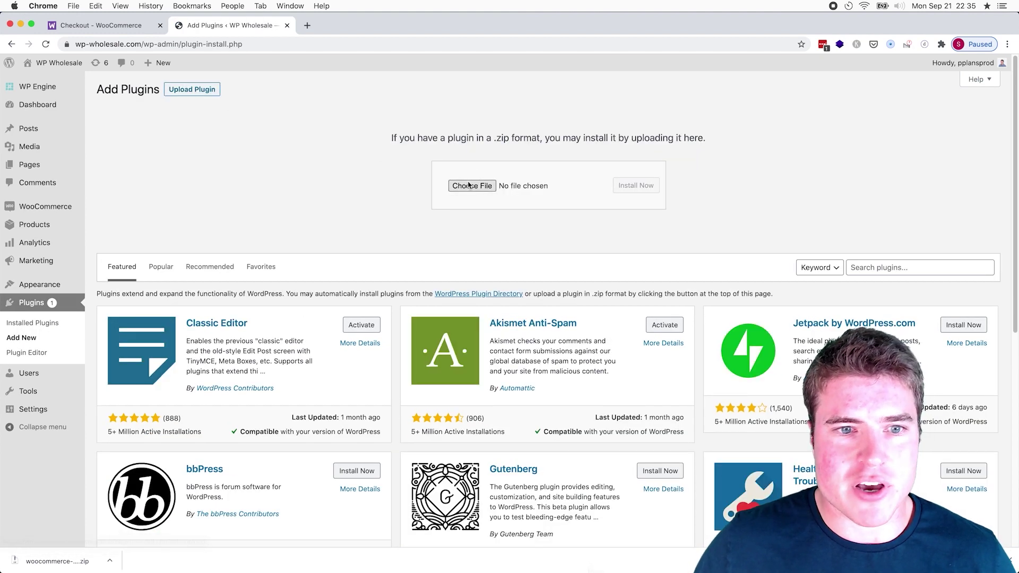
click(469, 185)
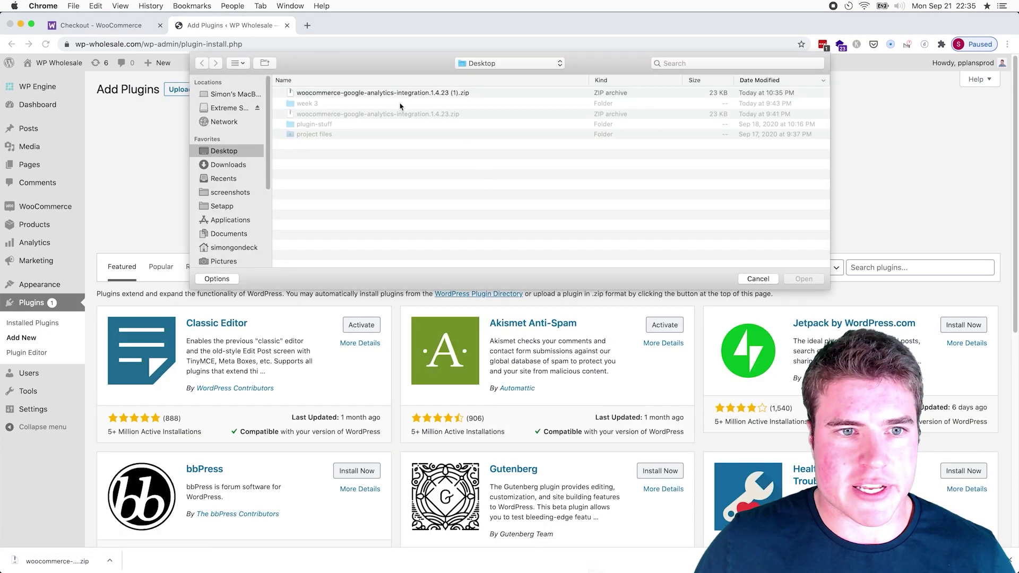
click(424, 115)
key(Return)
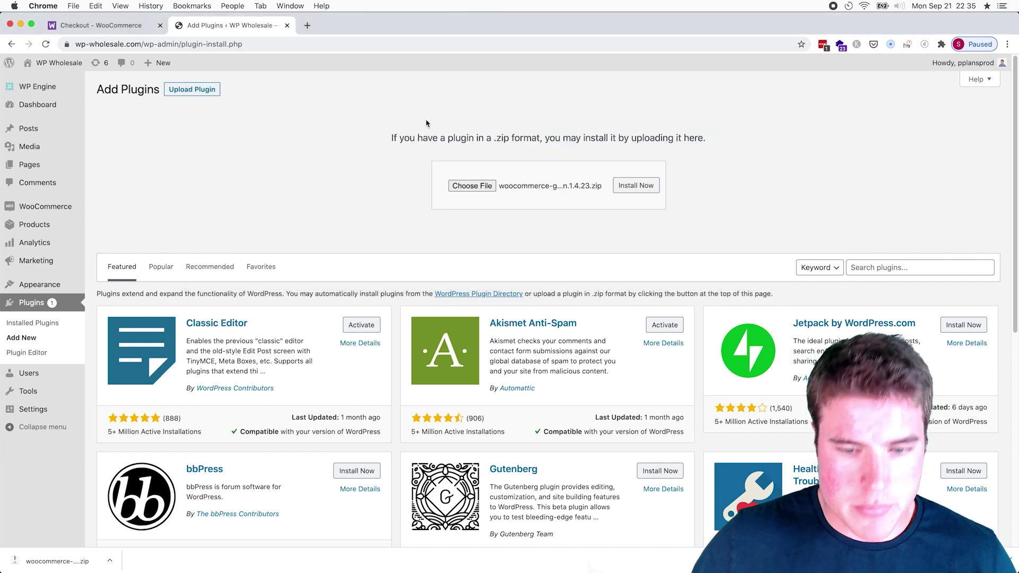
click(658, 191)
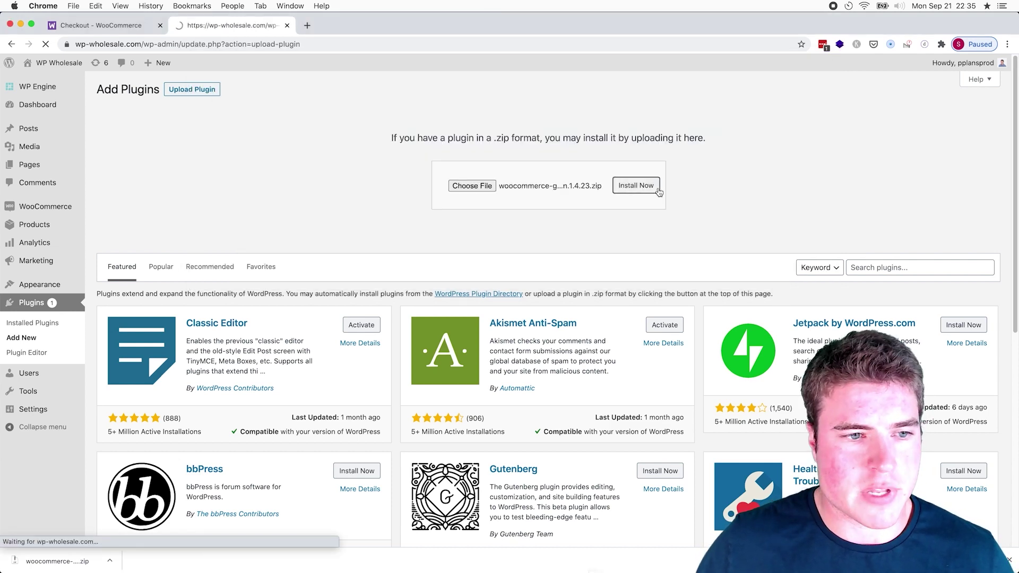
key(Return)
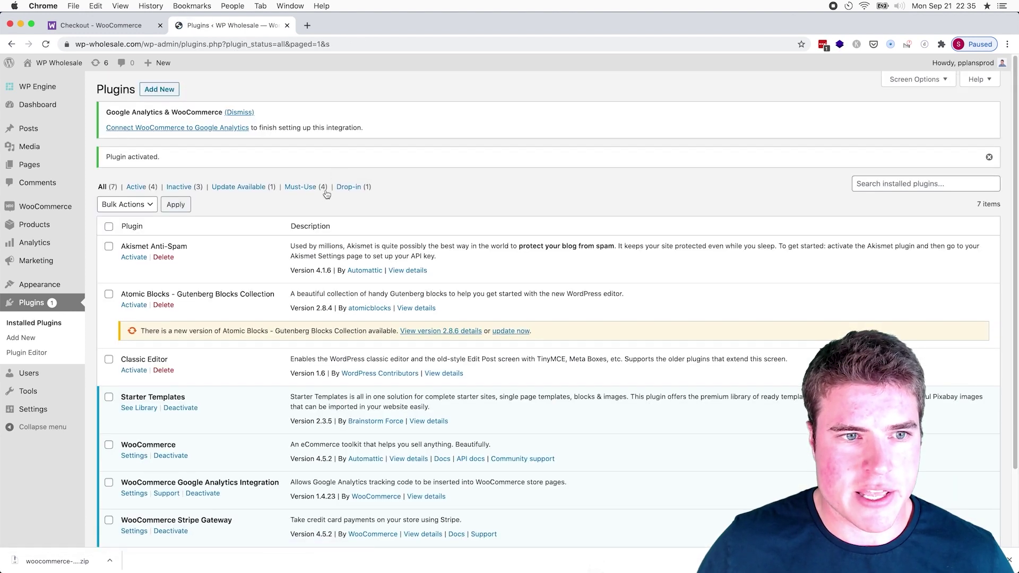
Open the Google Analytics integration settings for the new plugin
scroll(322, 199, down, 2)
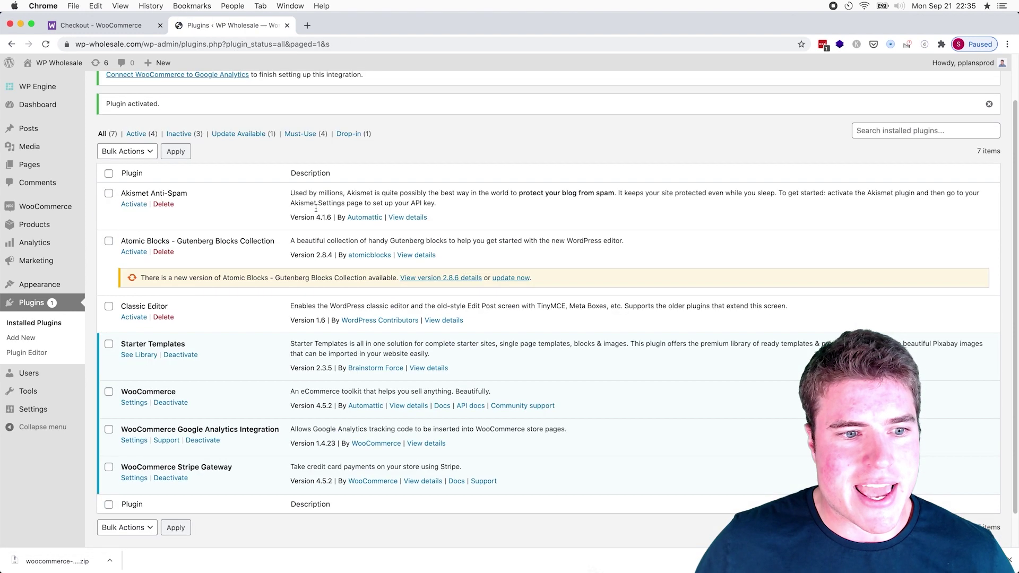
click(134, 441)
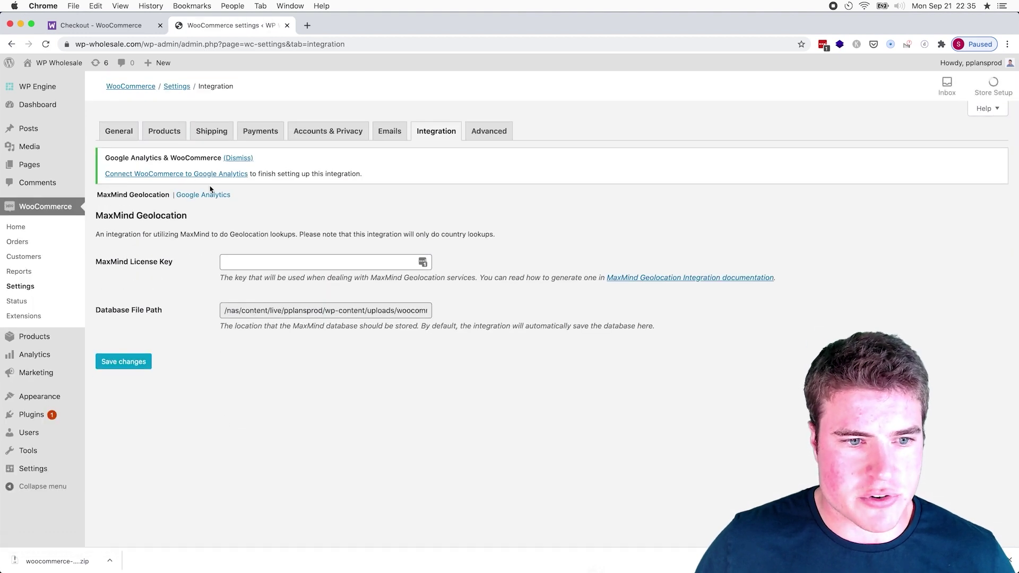
click(211, 195)
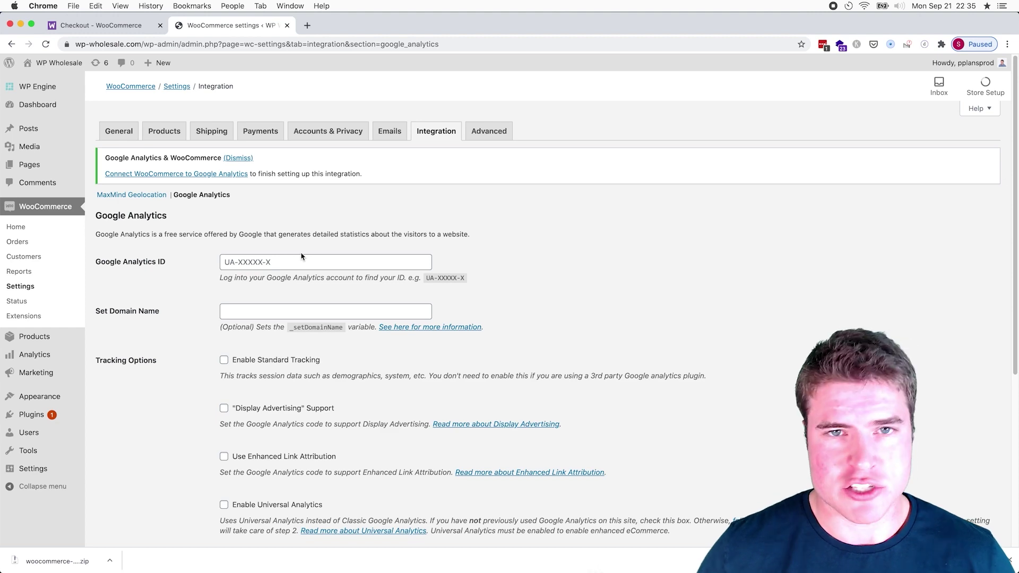
Load Google Analytics in a new browser tab
key(super+r)
key(super+t)
text(analytics.google.com)
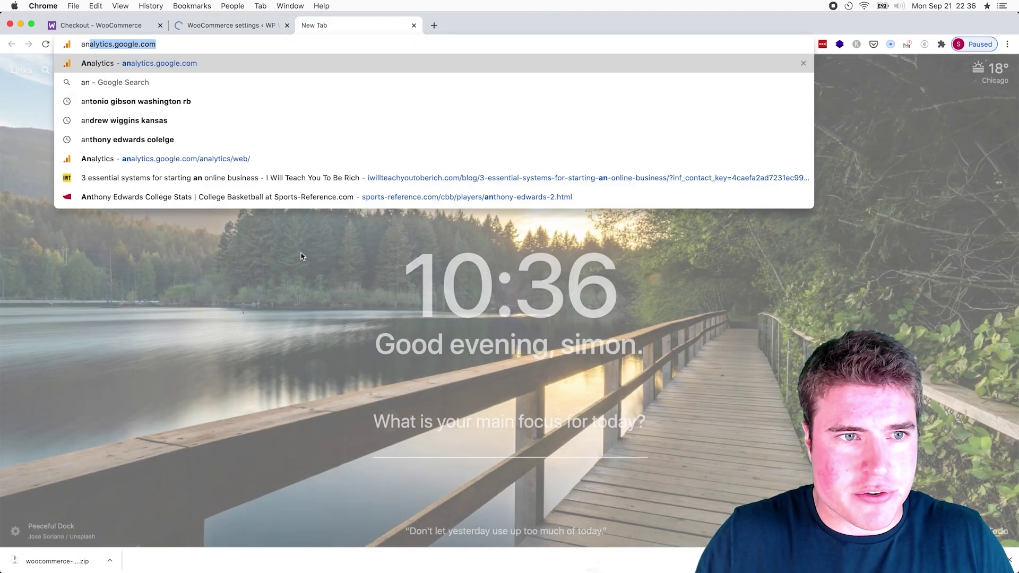
key(Return)
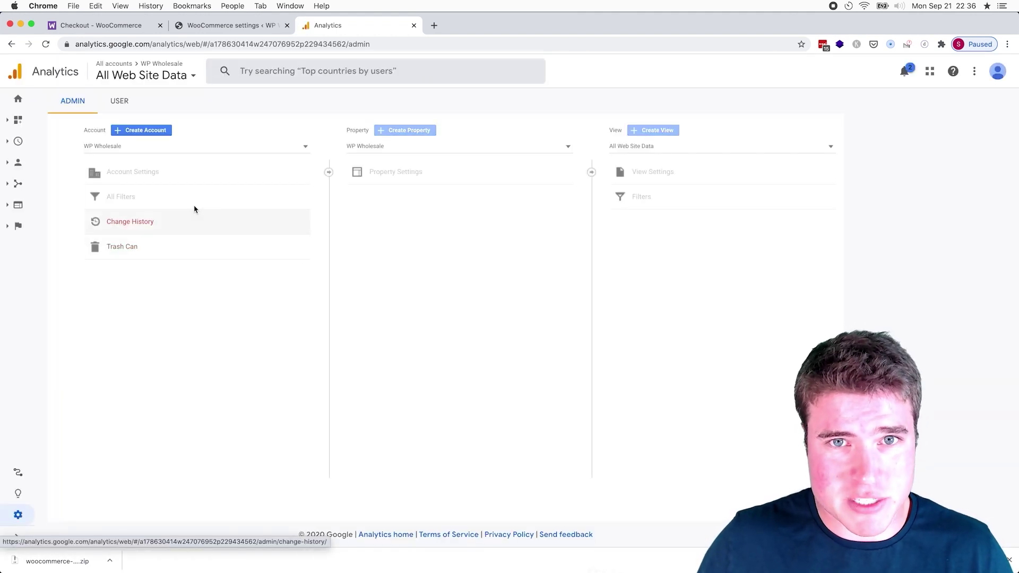
Start a new Analytics account, enter its name, and continue to property setup
click(143, 131)
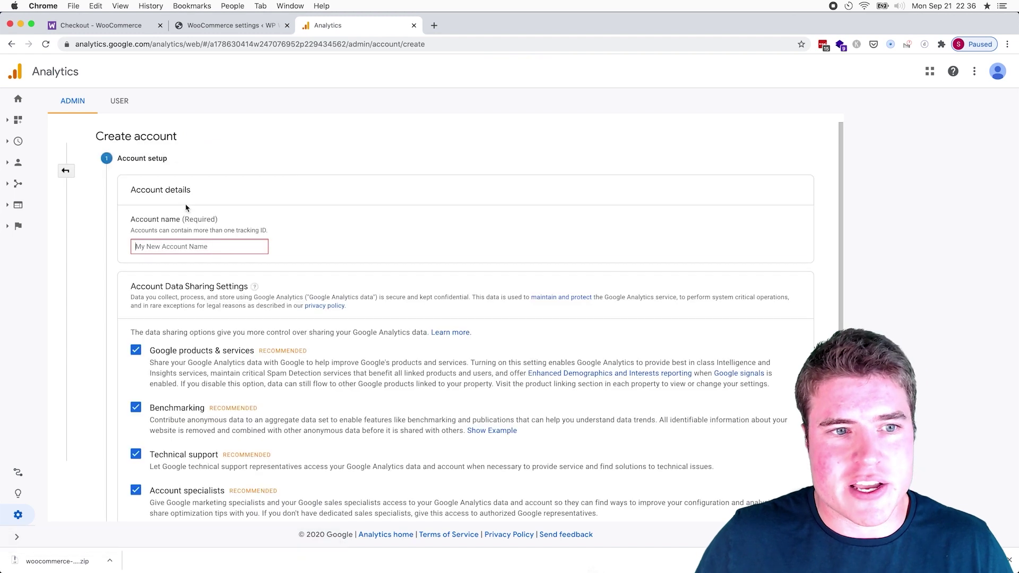
text(WP S)
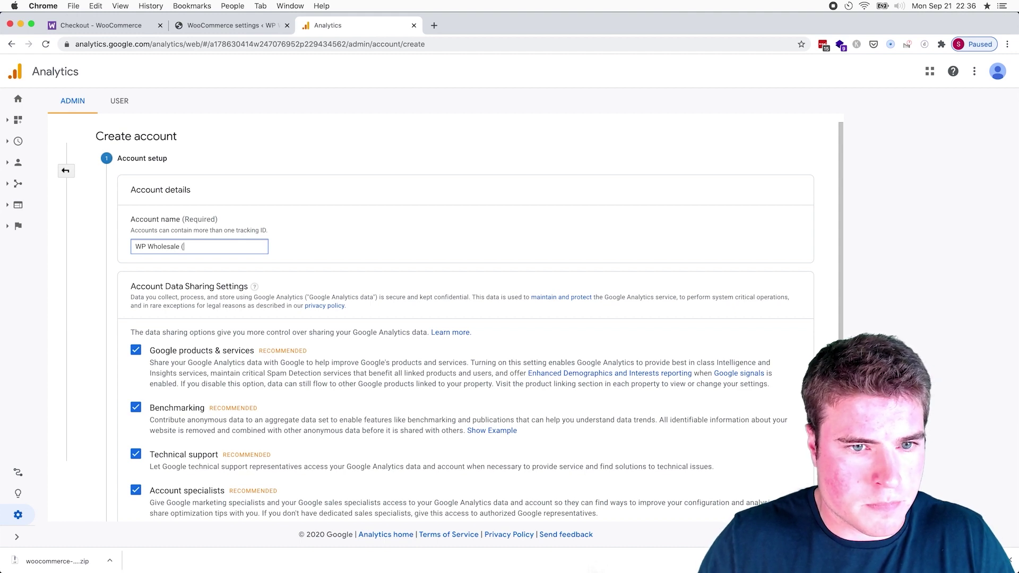
scroll(178, 271, down, 5)
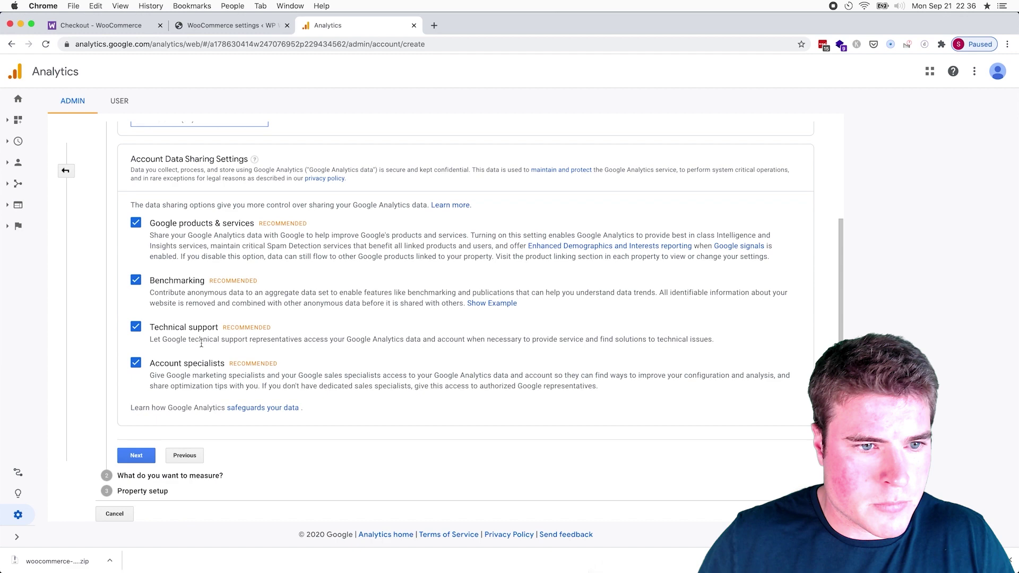
click(148, 457)
scroll(250, 271, up, 3)
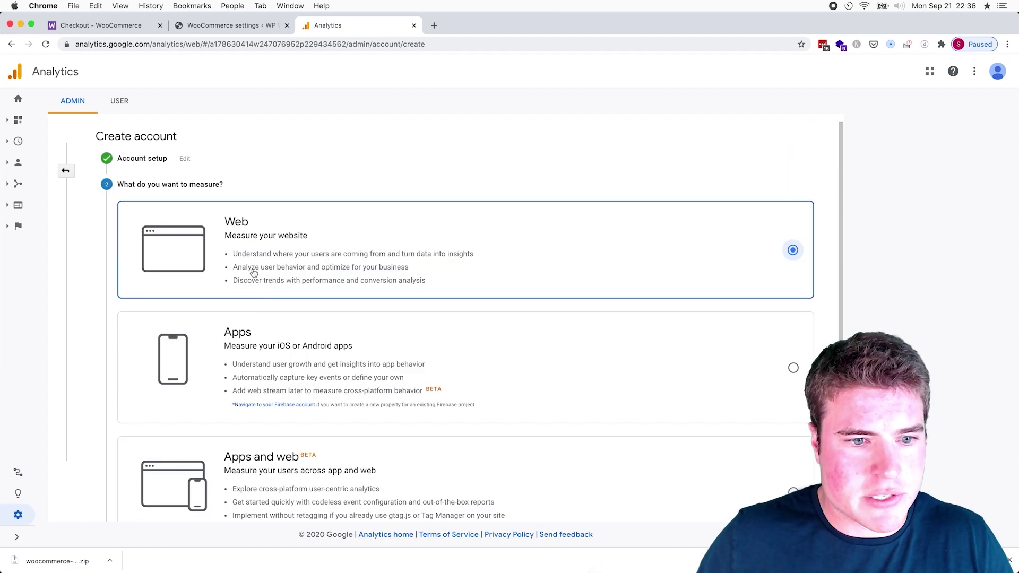
scroll(207, 343, down, 4)
click(139, 471)
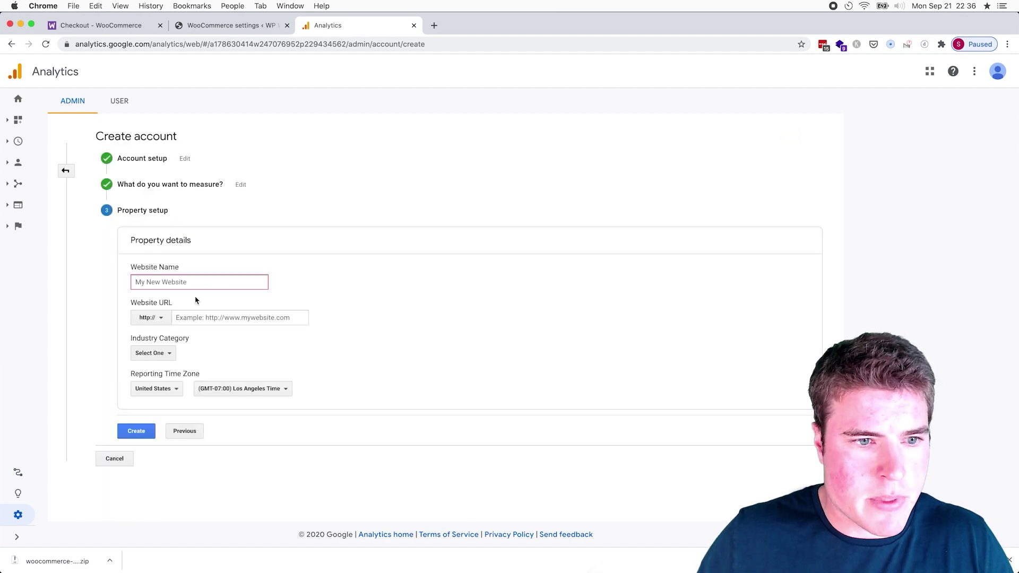
text(WP Wholesale)
key(Tab)
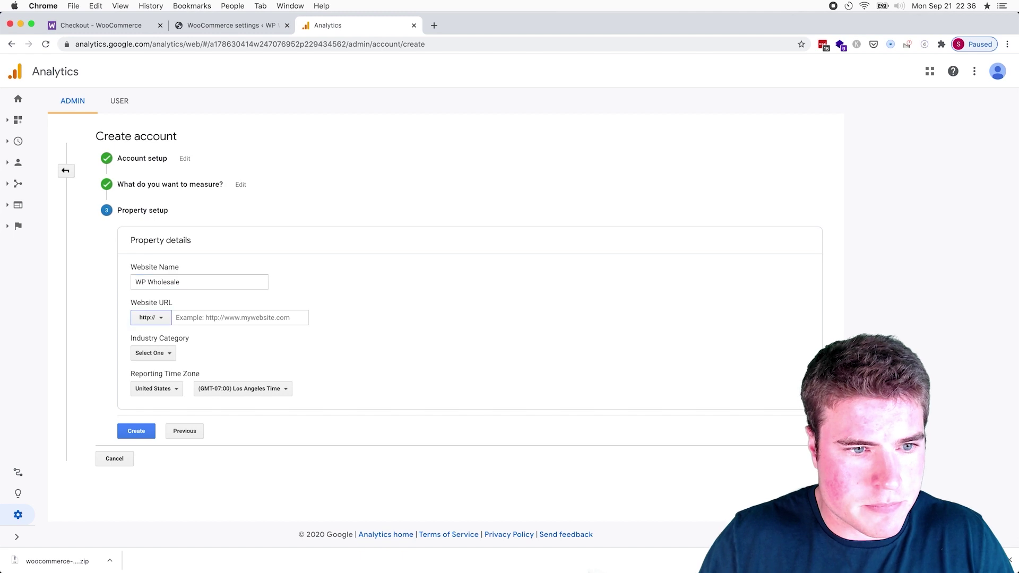
click(151, 317)
click(159, 346)
click(191, 317)
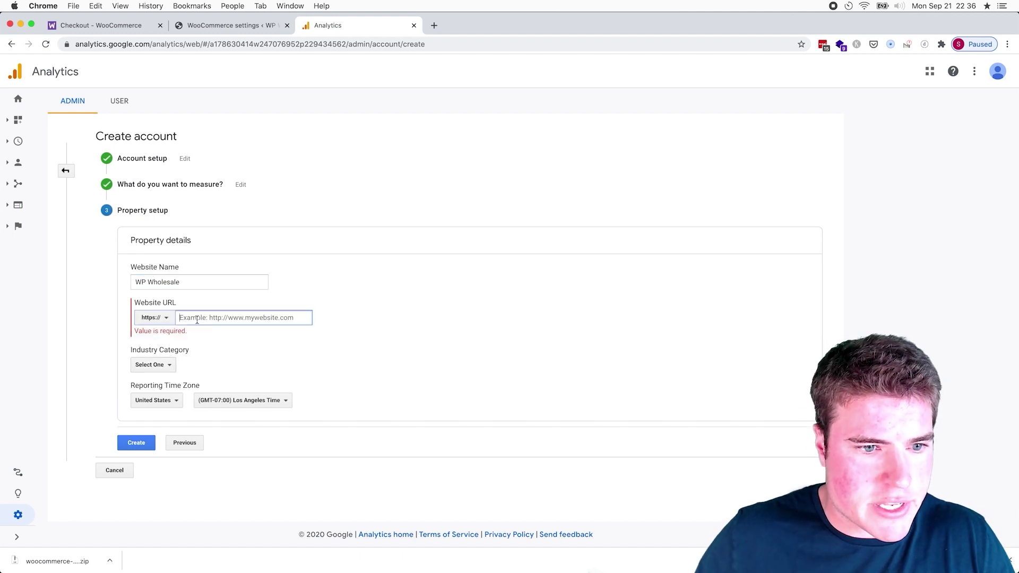
text(wp-wholesale.com)
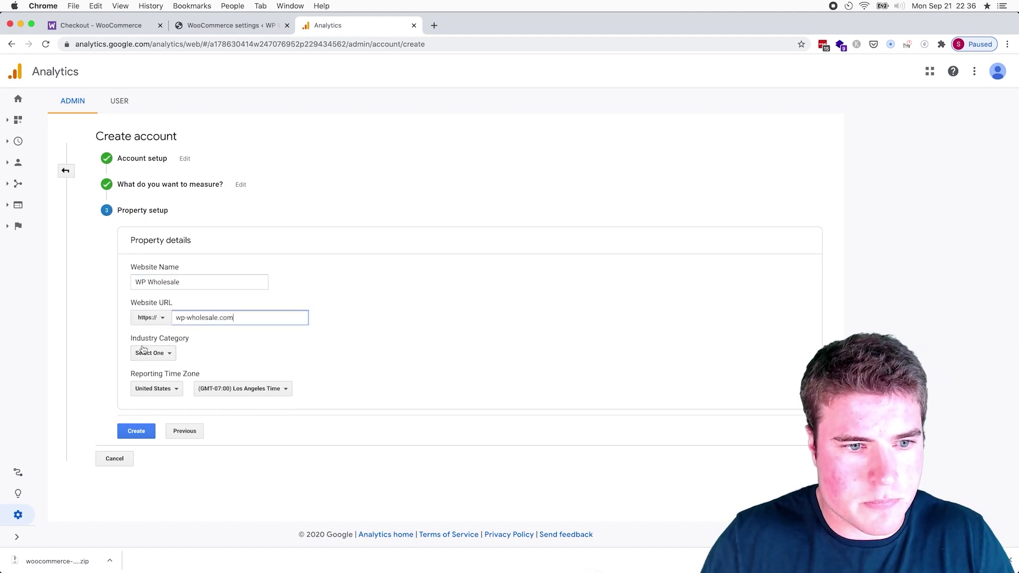
Set industry to Computers and Electronics and time zone to Chicago, then create the property
click(143, 351)
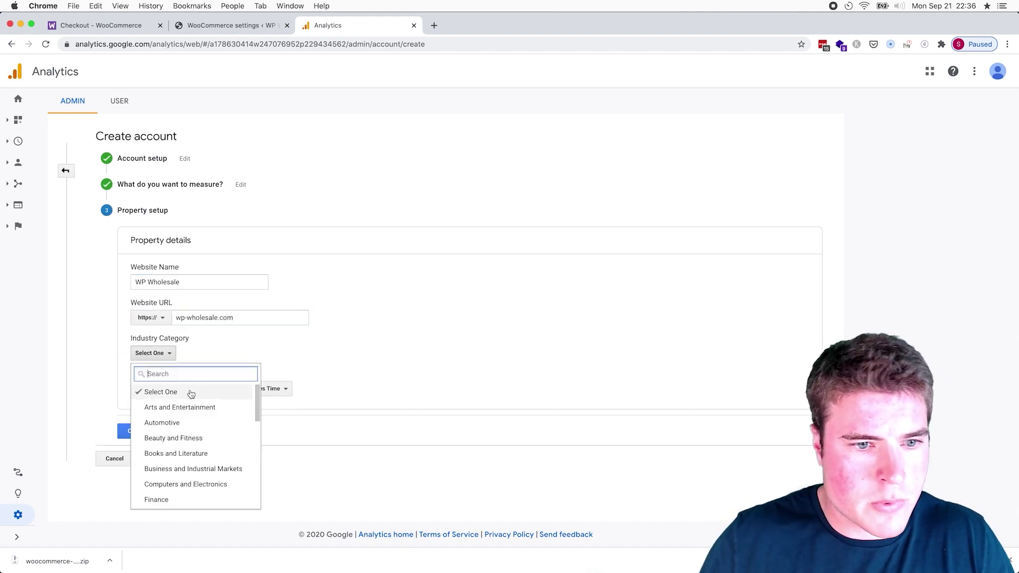
click(186, 484)
click(232, 390)
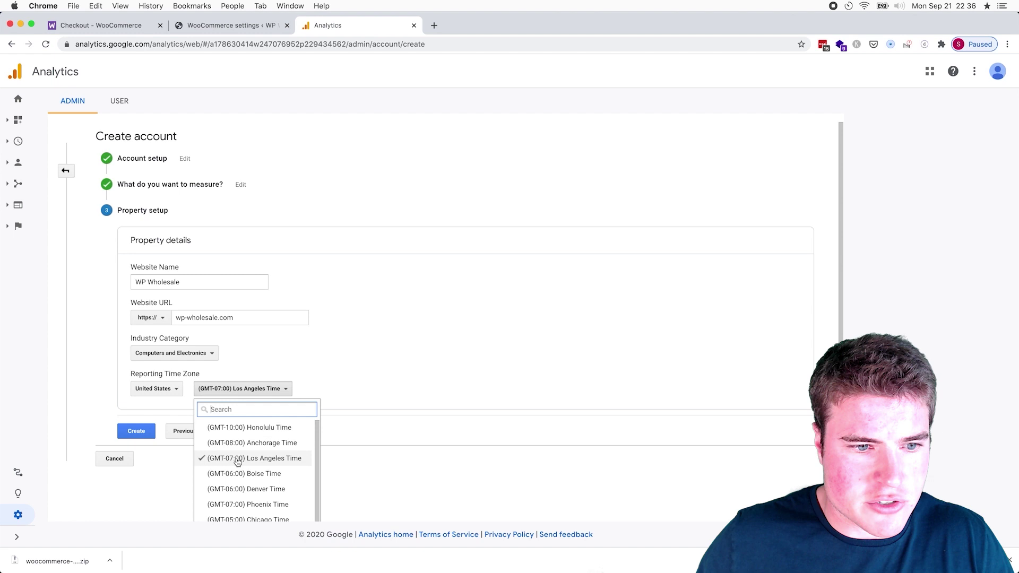
scroll(233, 505, down, 1)
click(235, 507)
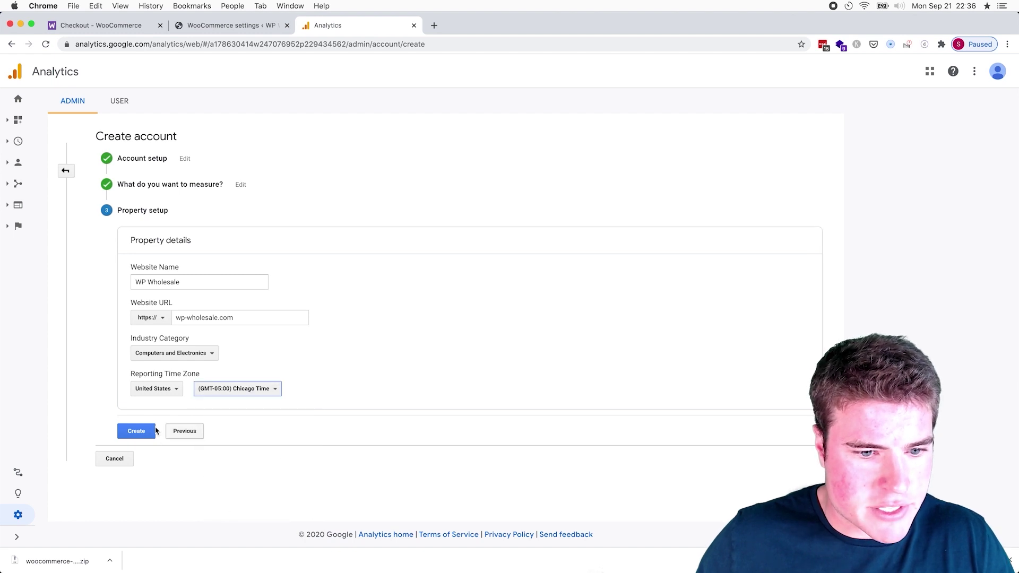
click(142, 432)
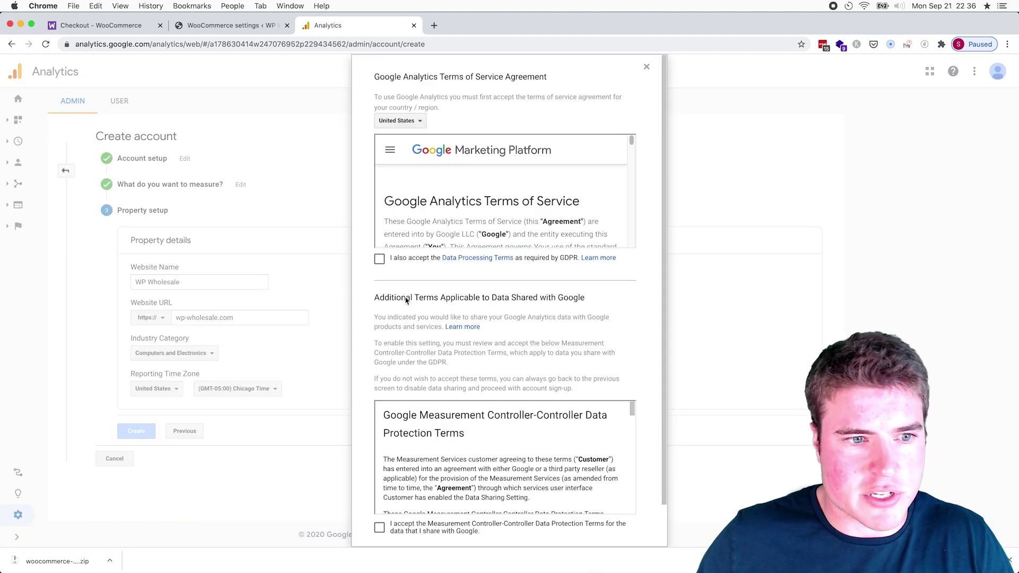
Accept the GDPR and data protection terms to finish account creation
click(379, 259)
scroll(380, 259, down, 1)
click(378, 486)
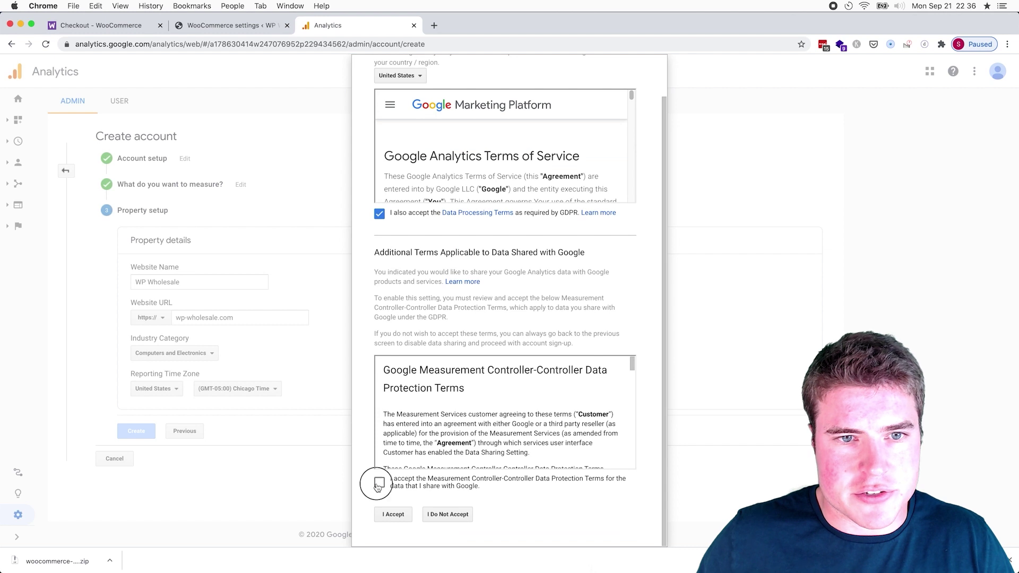
click(393, 515)
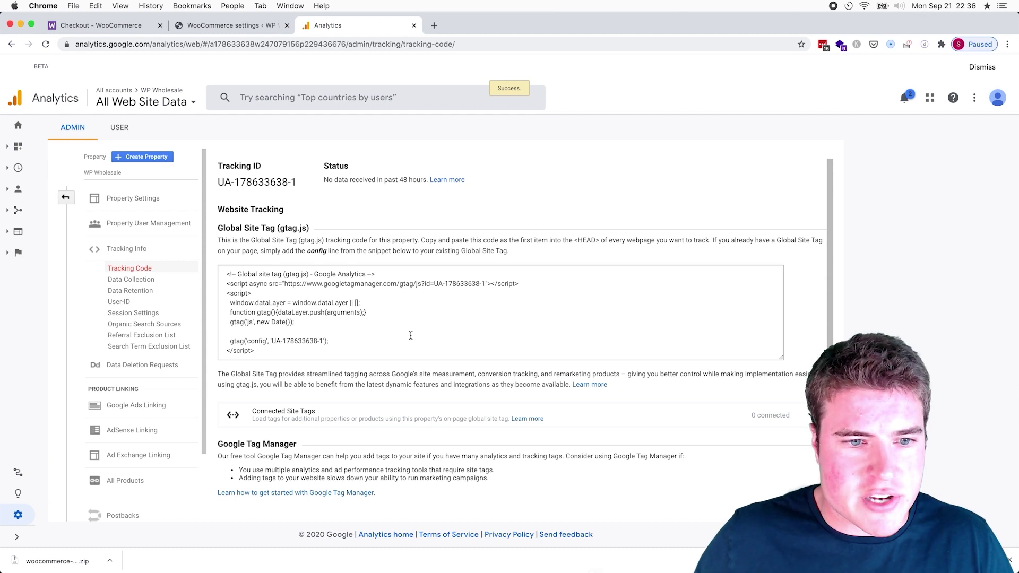
Copy the new property's UA tracking ID and return to the WooCommerce settings tab
drag(321, 340, 266, 342)
key(super+a)
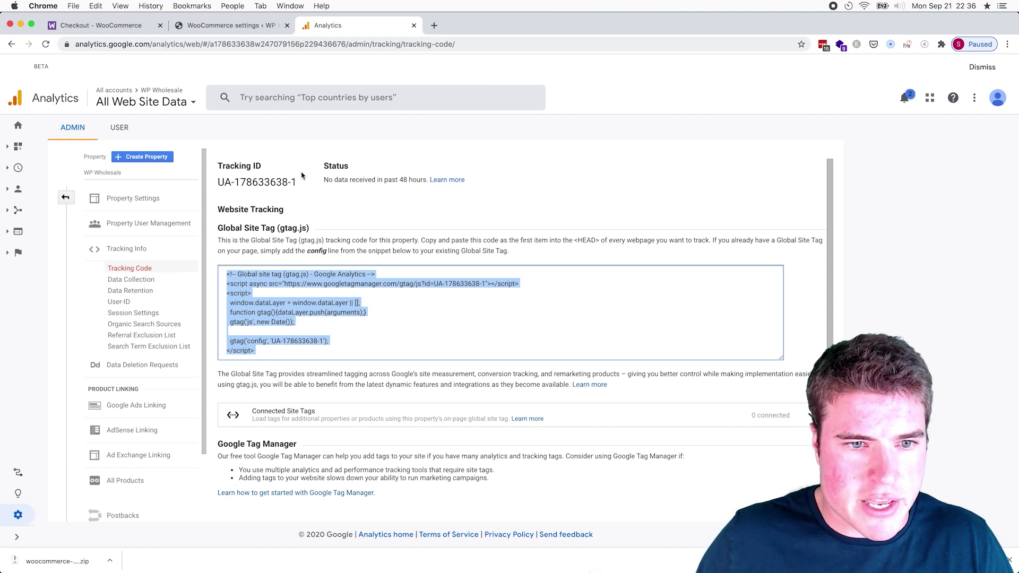
drag(298, 182, 215, 184)
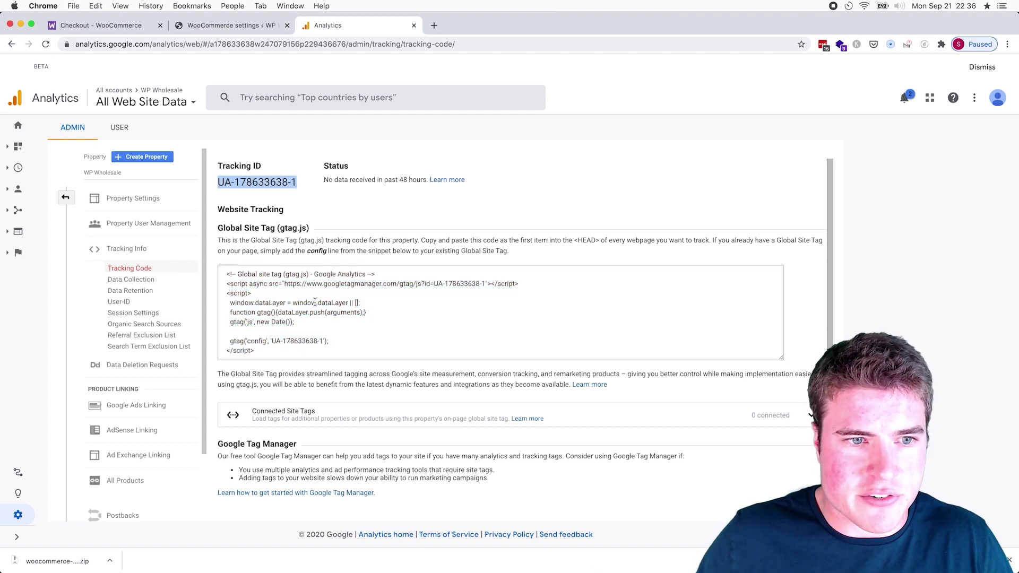
drag(313, 188, 219, 181)
key(super+c)
key(ctrl+shift+Tab)
Paste the tracking ID into the Google Analytics ID field and save the settings
click(301, 264)
key(super+v)
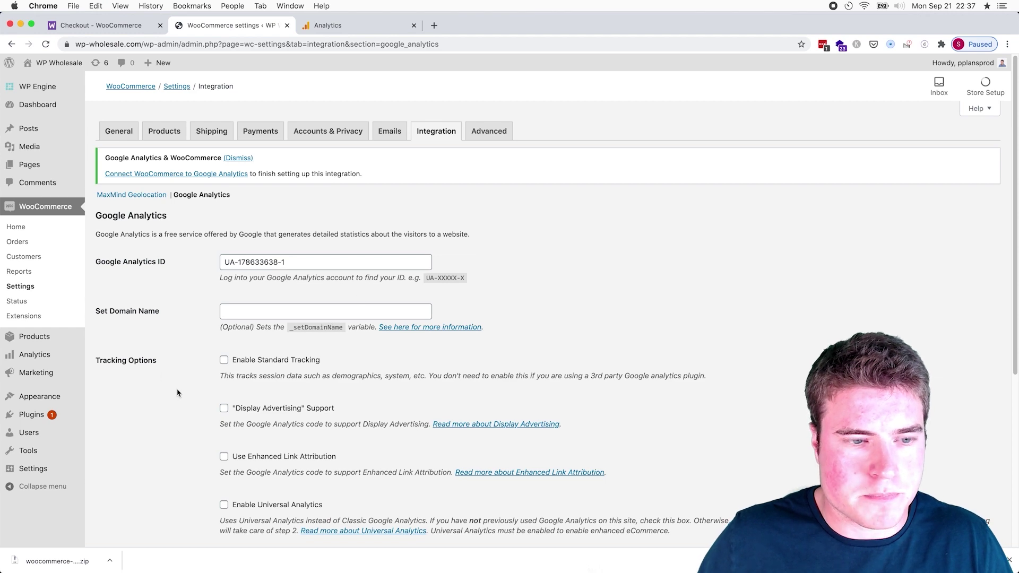
scroll(178, 383, down, 5)
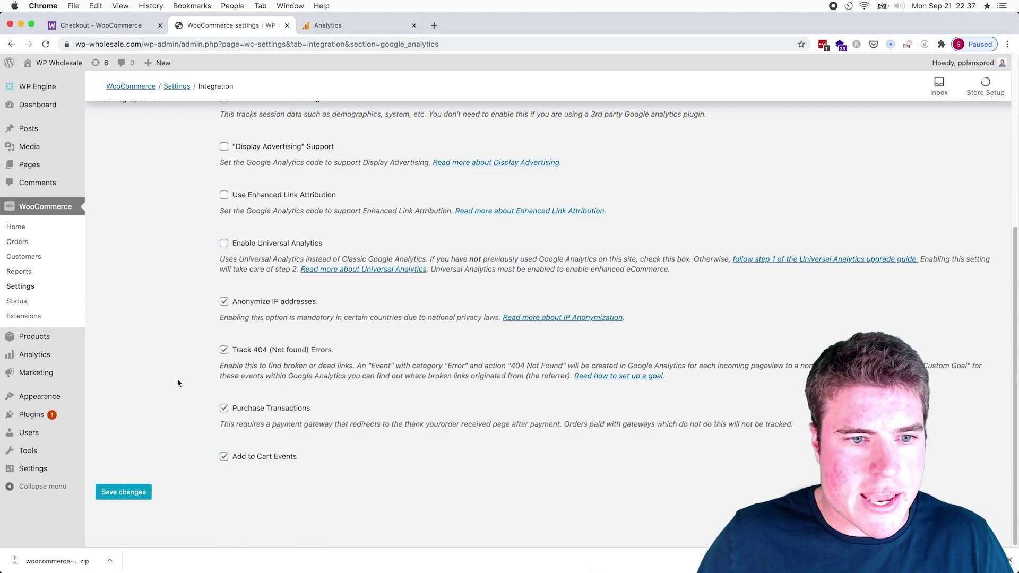
click(121, 498)
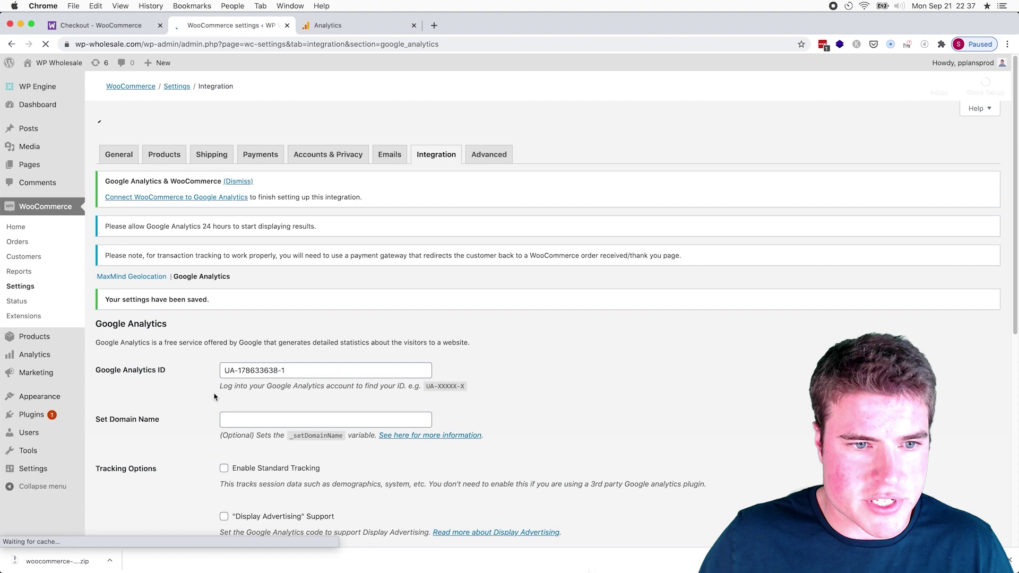
Search the wp-wholesale.com storefront's page source for UA- while logged in
key(super+t)
text(wp-wholesale.com)
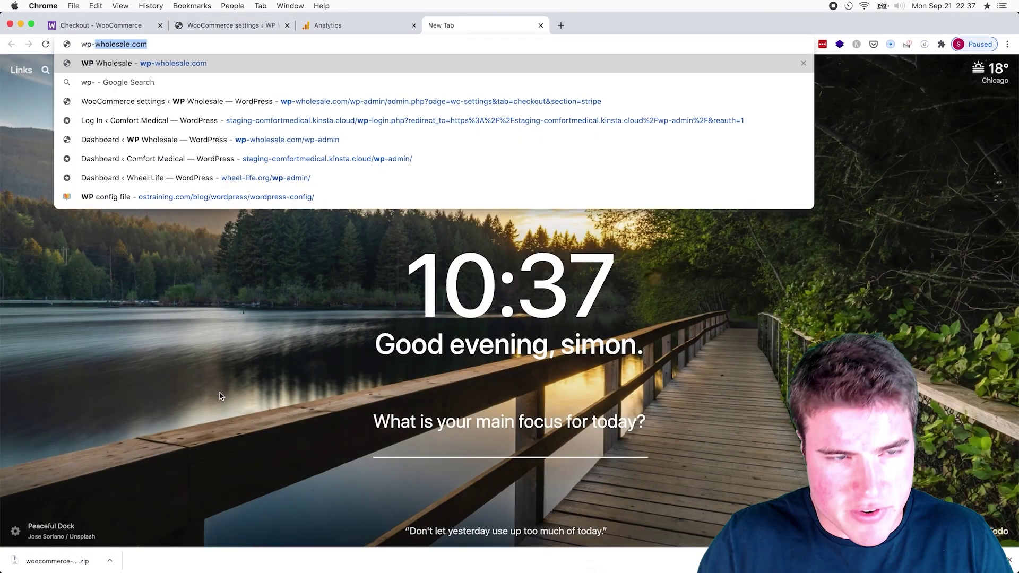
key(Return)
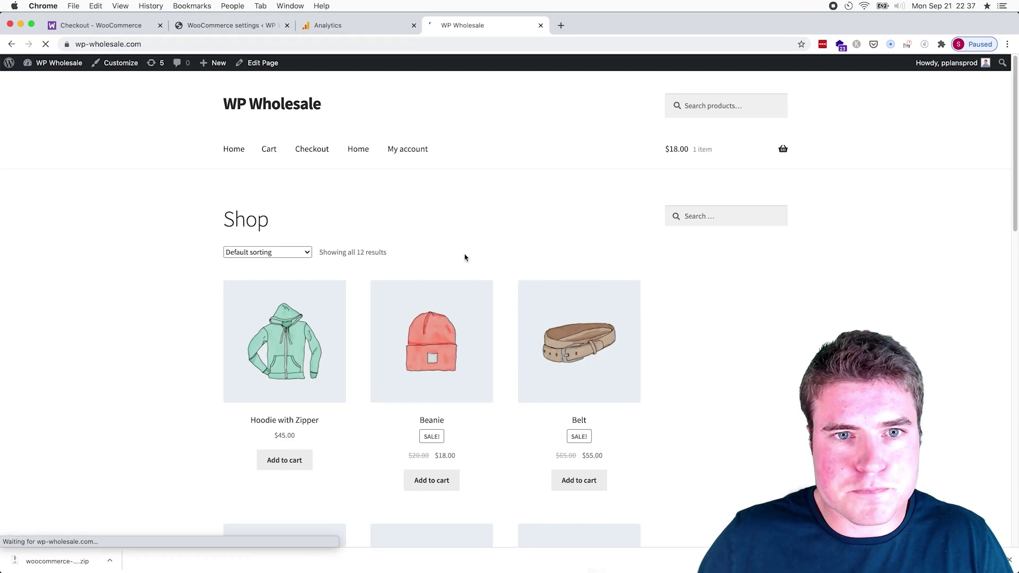
right_click(445, 211)
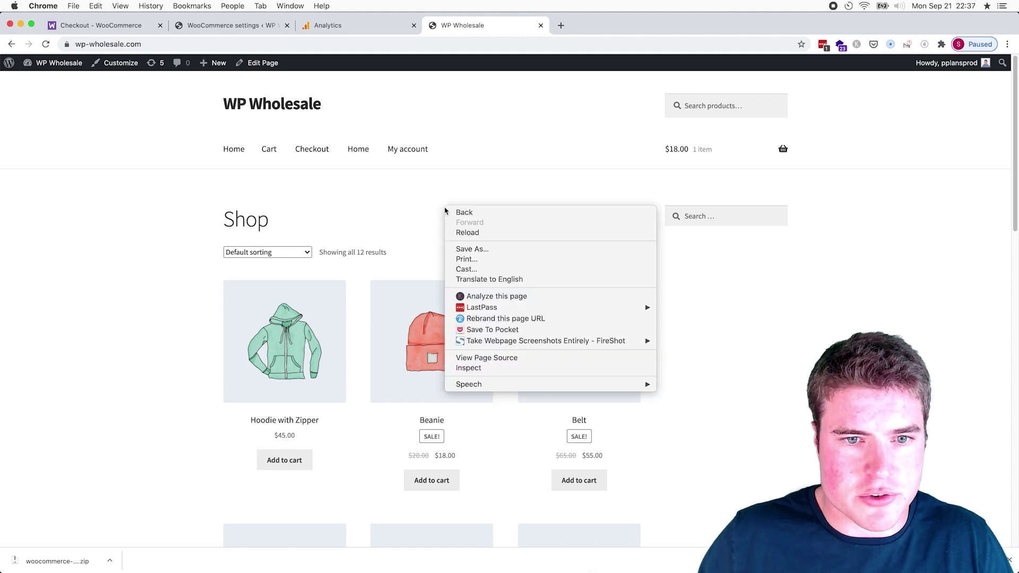
click(484, 358)
key(super+f)
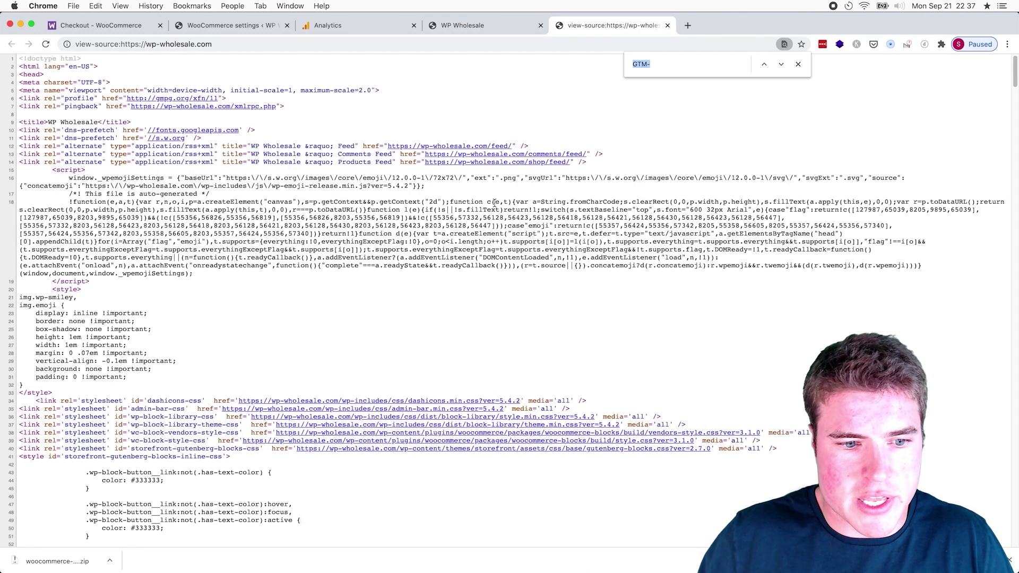
text(UA)
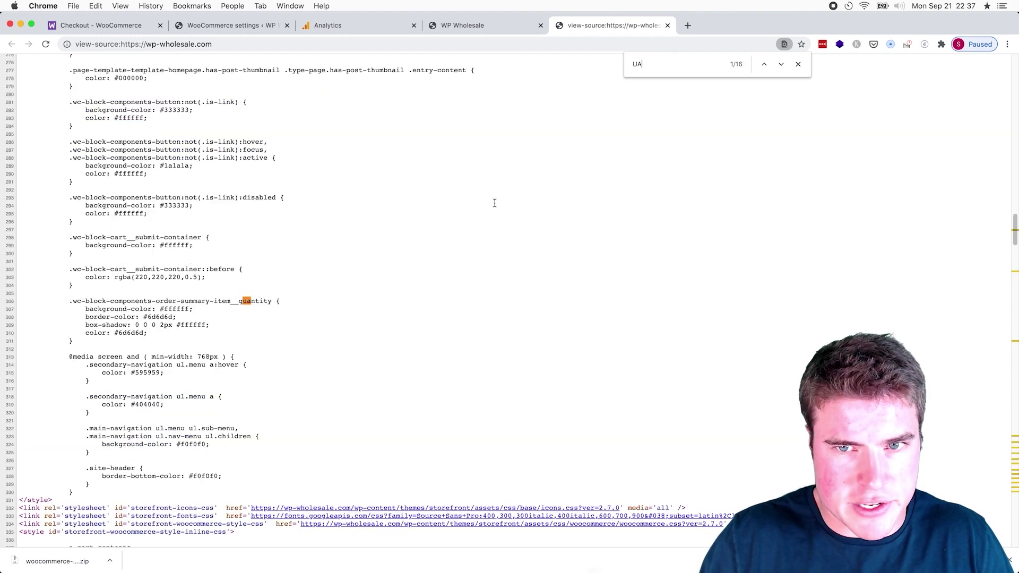
text(-)
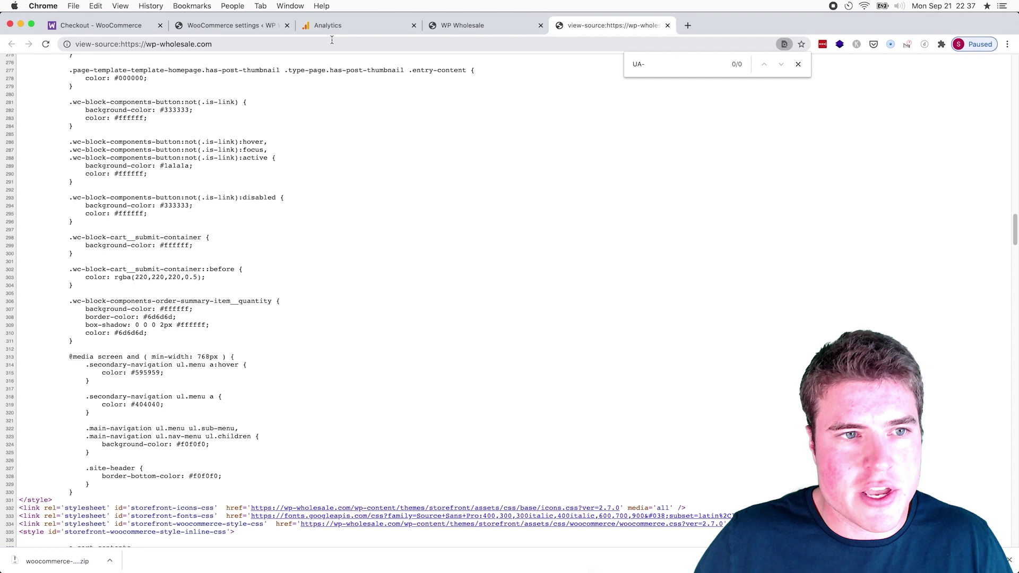
scroll(398, 207, up, 10)
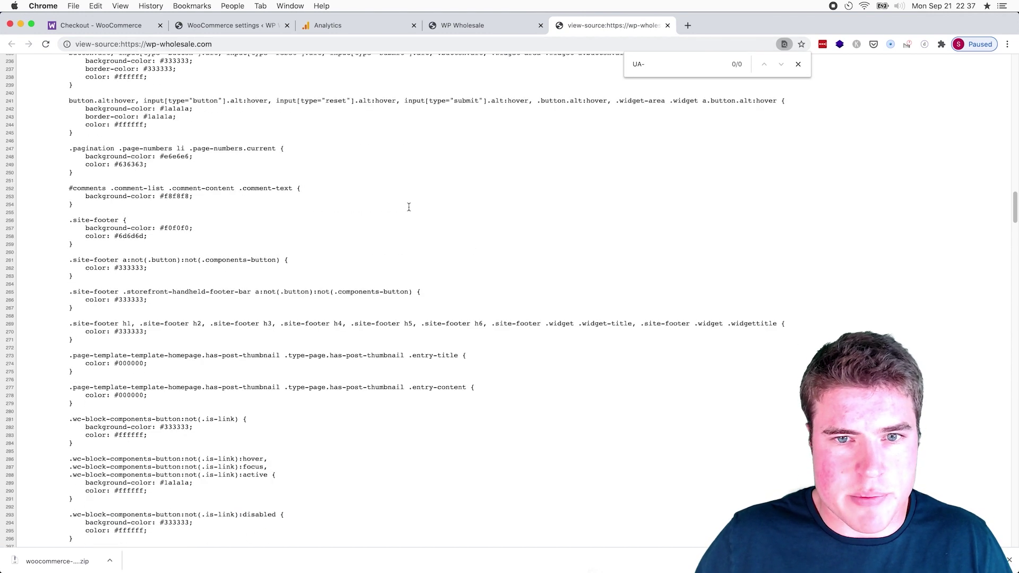
key(super+w)
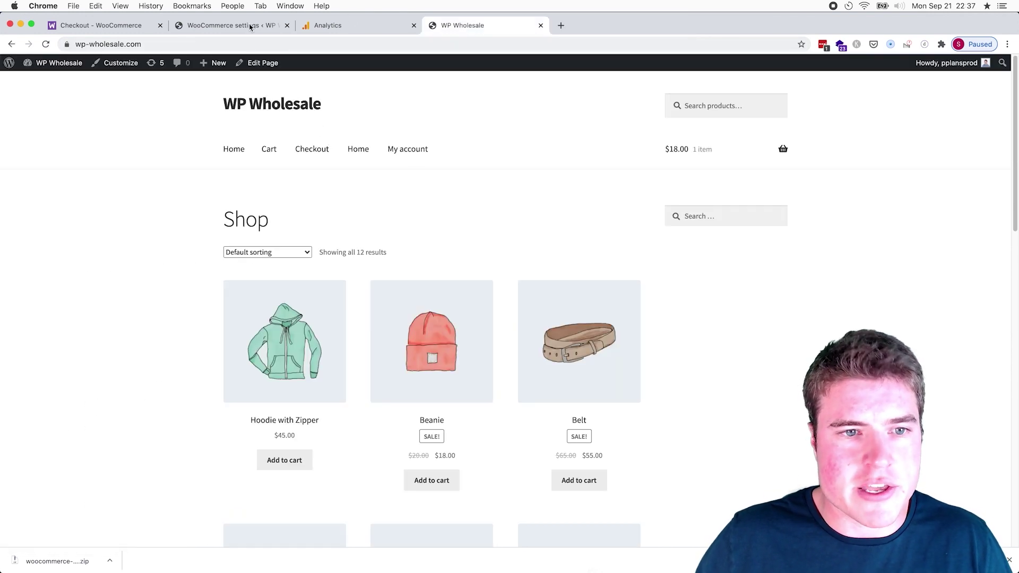
Load the storefront in a private window and search its page source for ua-
key(super+r)
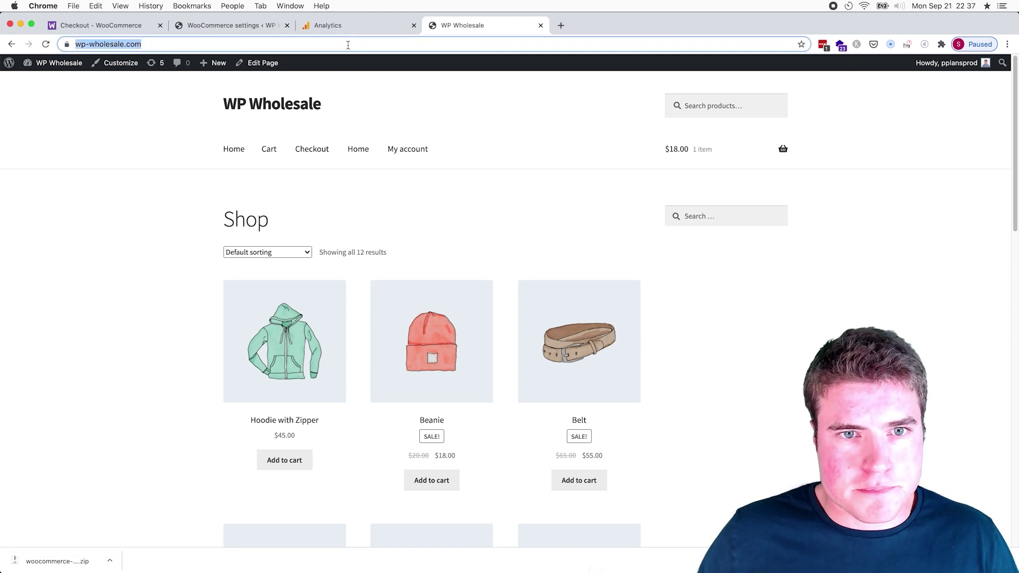
key(super+c)
key(super+shift+n)
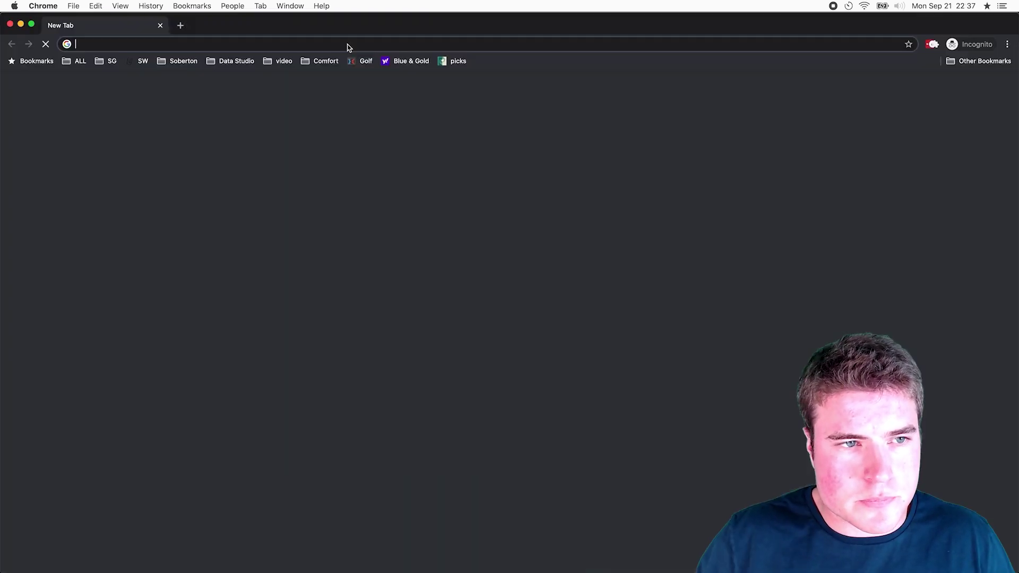
key(super+v)
key(Return)
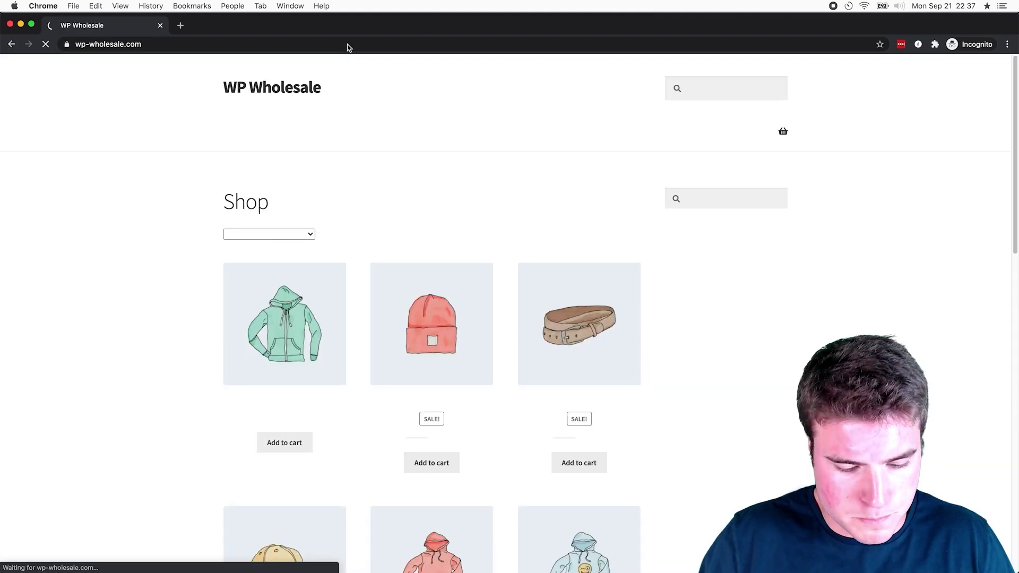
key(super+alt+u)
key(super+f)
text(ua-)
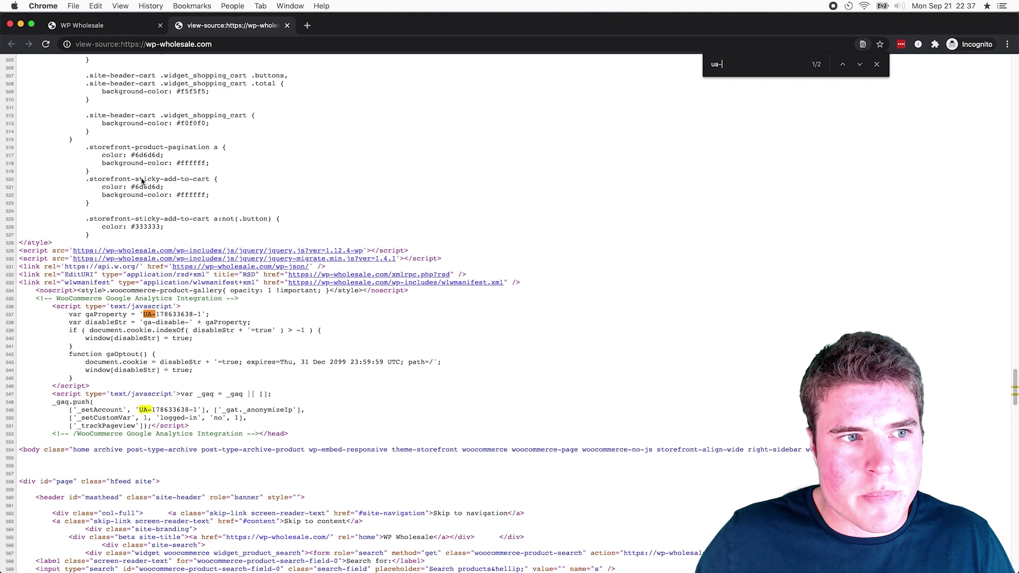
Confirm the WooCommerce Google Analytics Integration comment in the source, then close the private window
drag(55, 300, 220, 298)
click(220, 299)
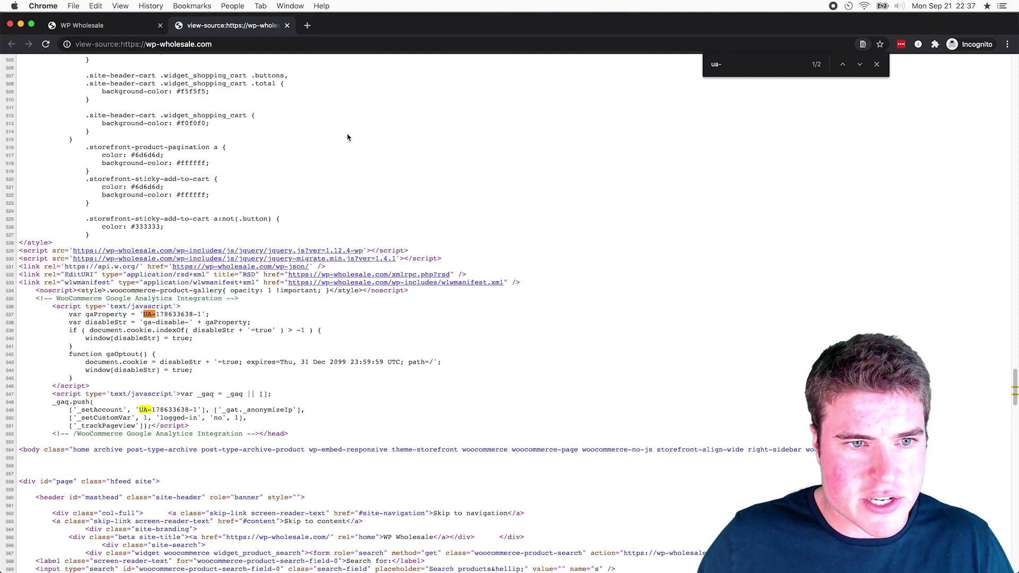
click(125, 6)
mouse_move(234, 155)
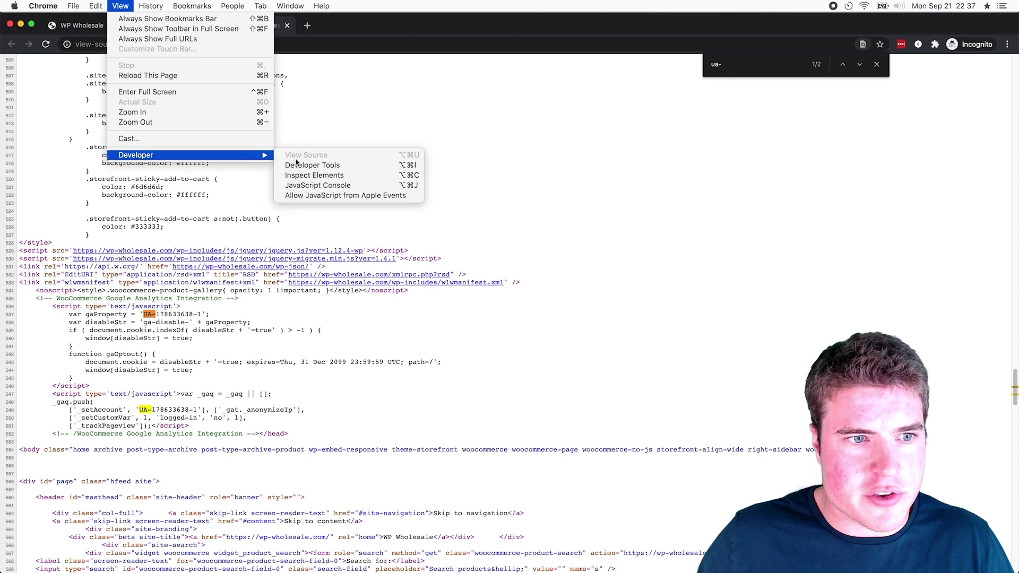
click(719, 39)
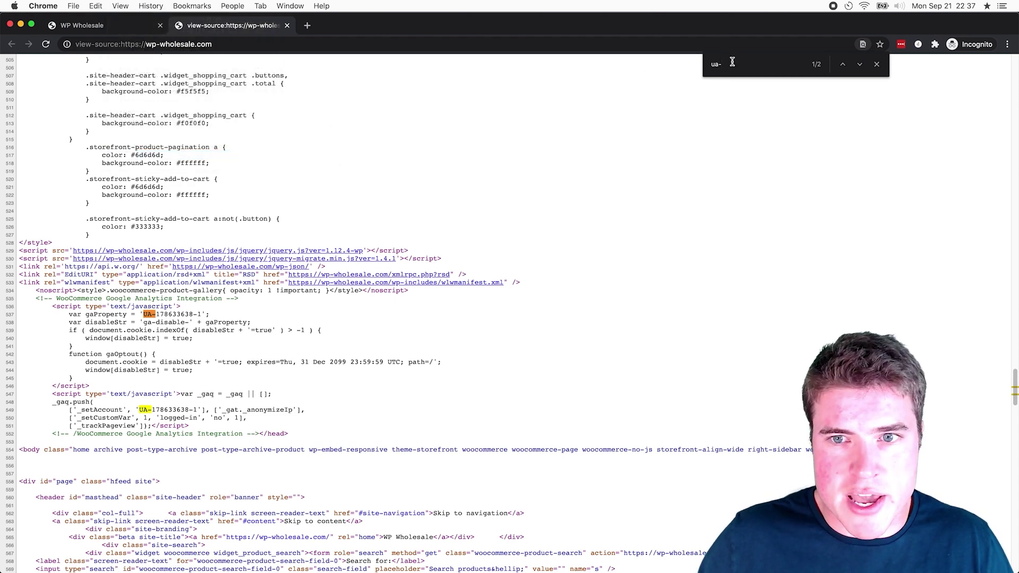
key(super+grave)
click(356, 34)
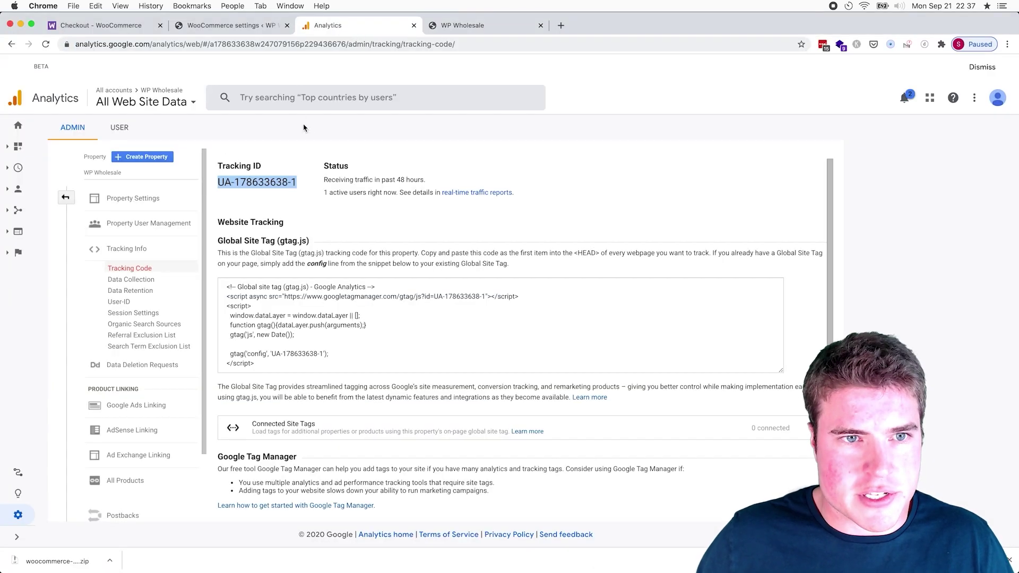
click(285, 167)
drag(298, 183, 222, 181)
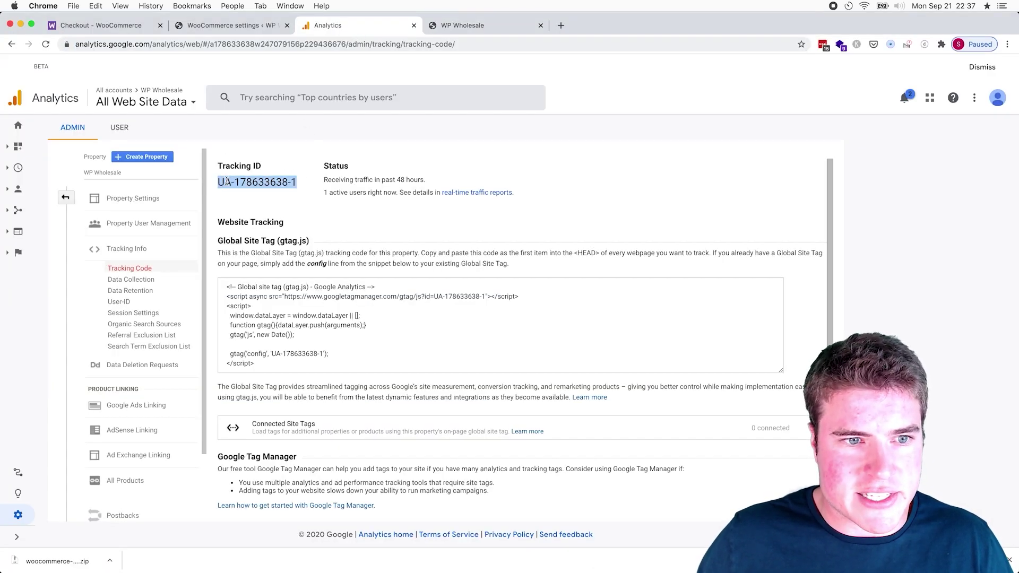
key(super+c)
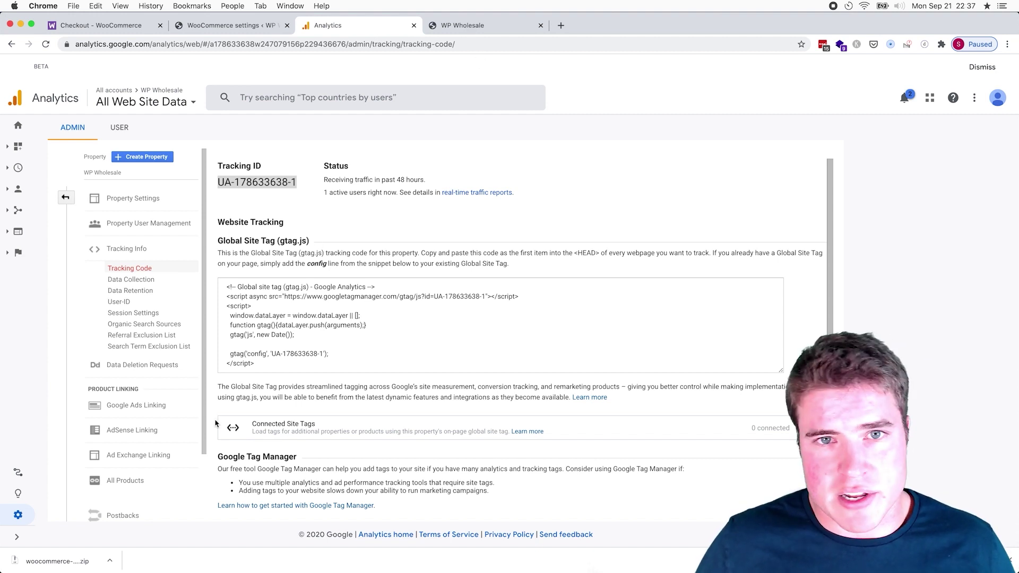
Turn on Ecommerce and Enhanced Ecommerce Reporting in the view's Ecommerce Settings and save
scroll(137, 398, down, 3)
scroll(139, 395, up, 3)
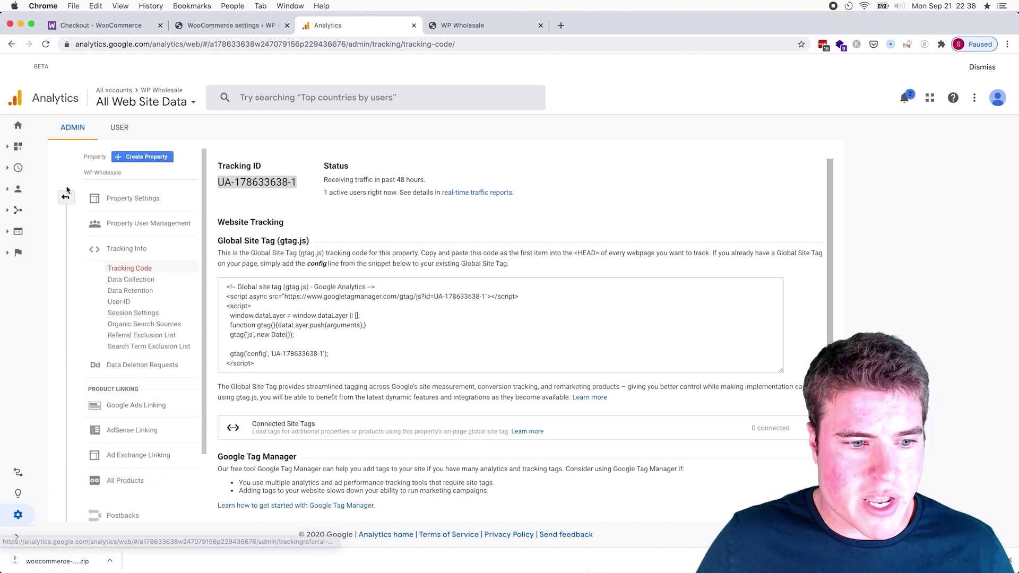
click(18, 515)
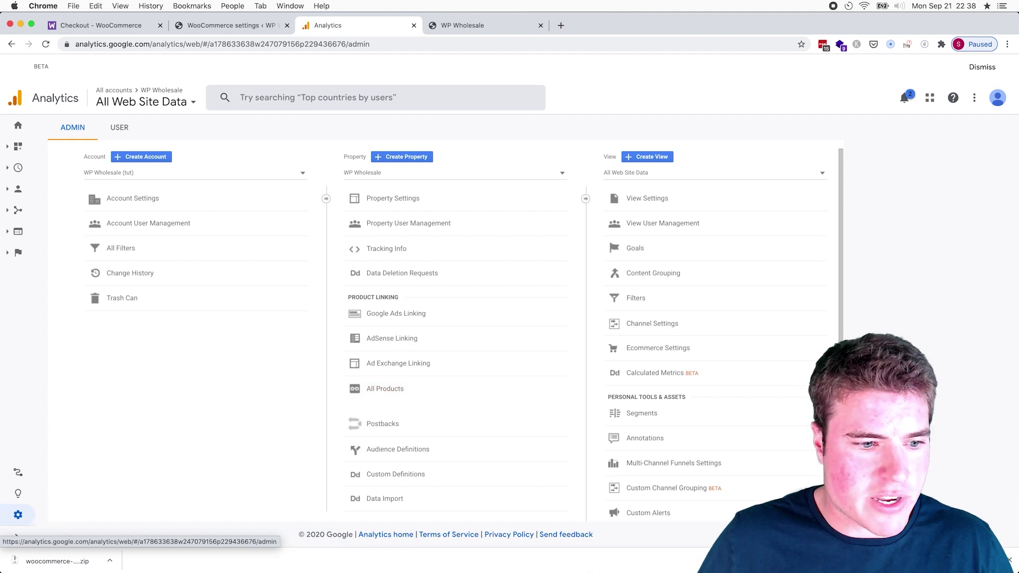
click(1012, 561)
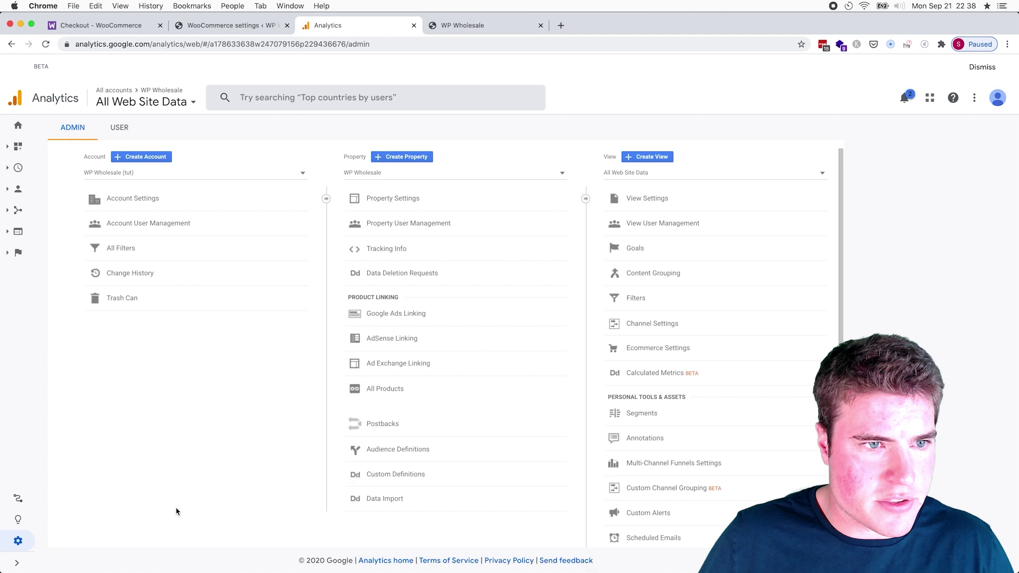
click(665, 353)
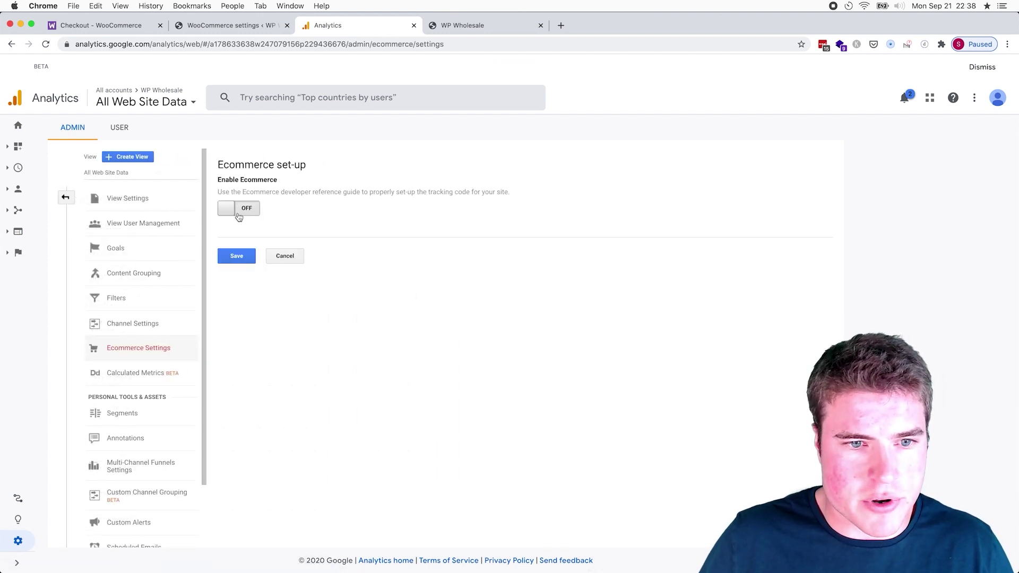
click(252, 210)
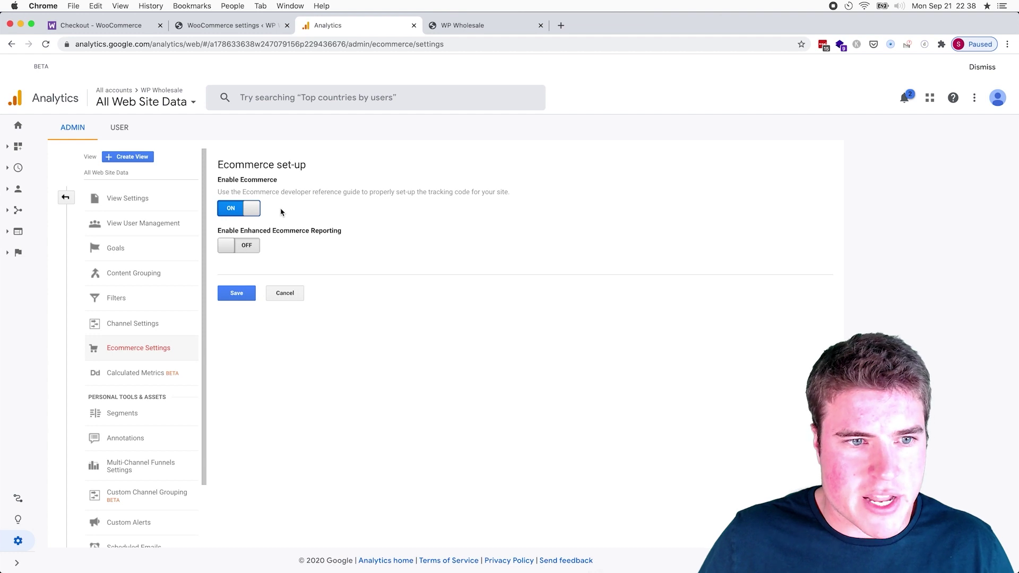
click(259, 248)
click(237, 376)
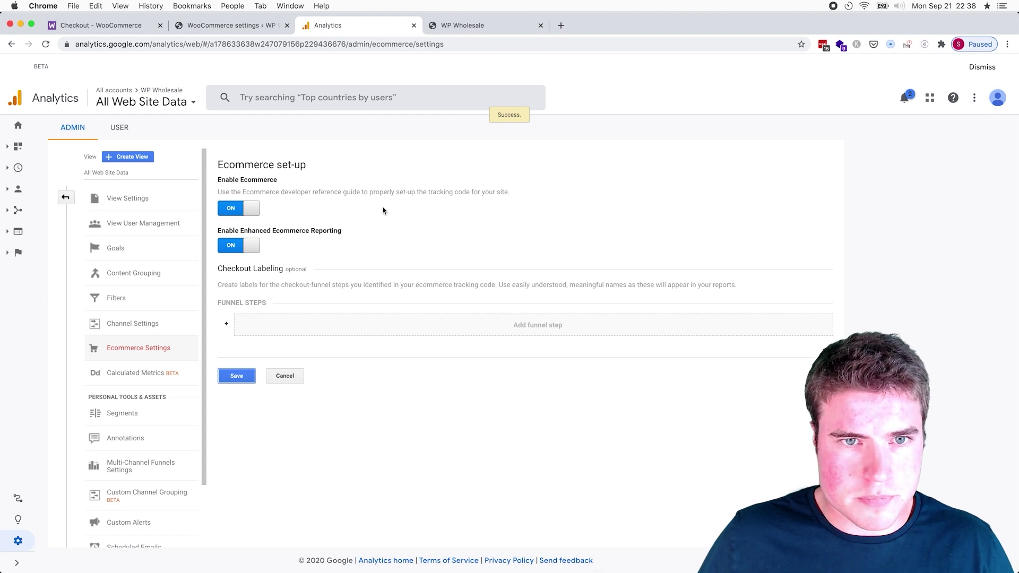
key(ctrl+shift+Tab)
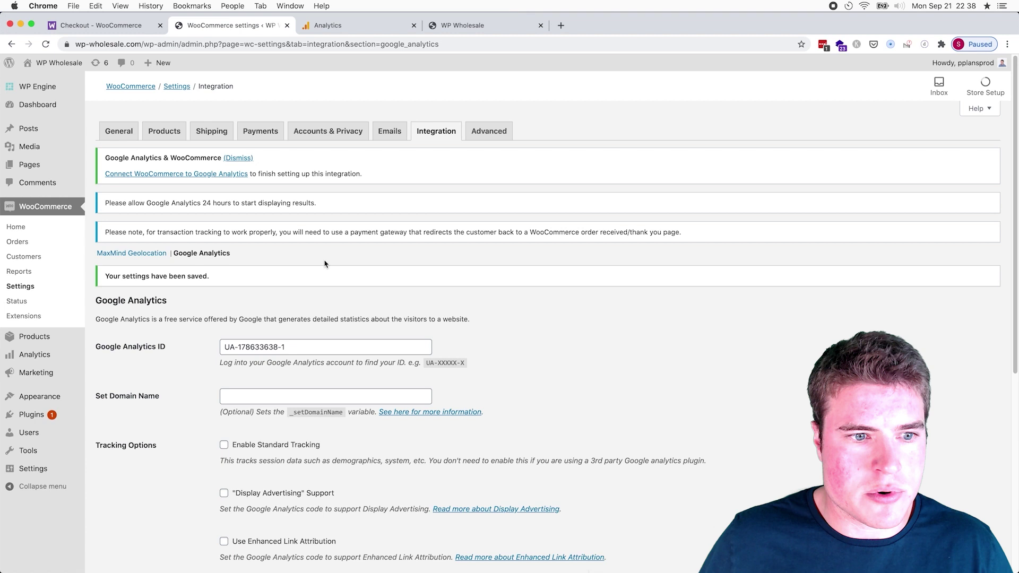
Set the domain name to wp-wholesale.com and enable Standard Tracking
key(super+r)
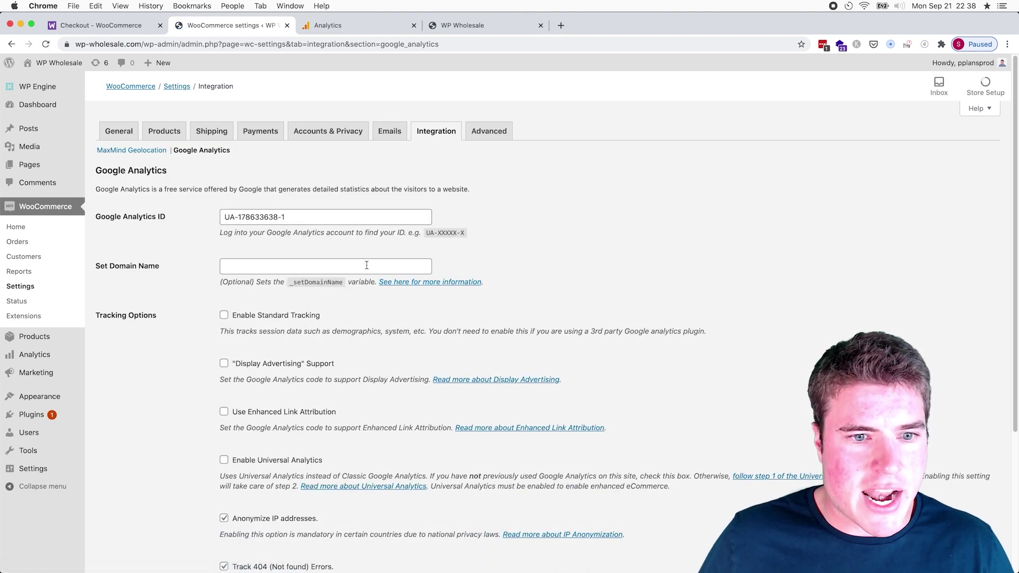
click(364, 263)
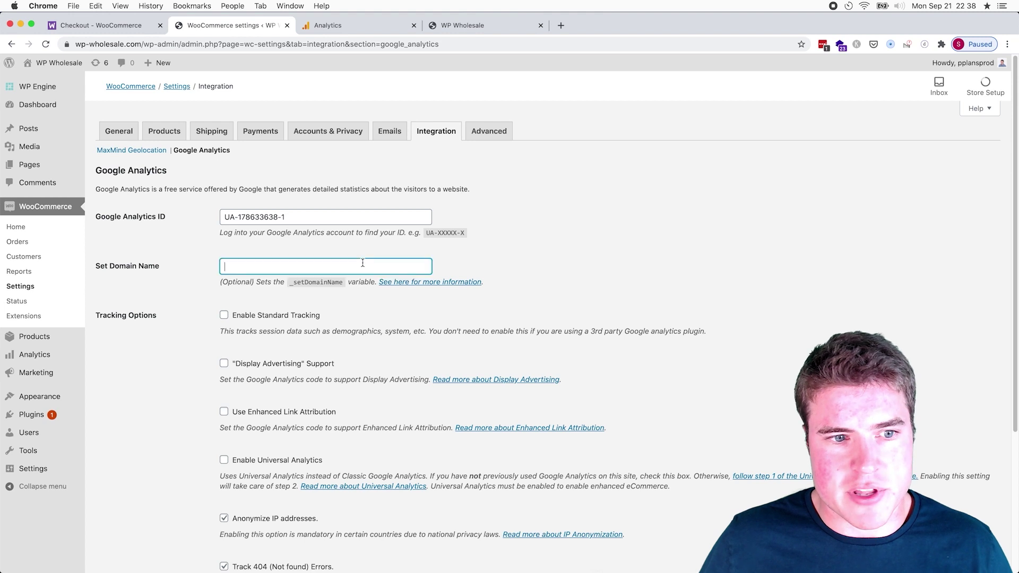
text(wp-whol)
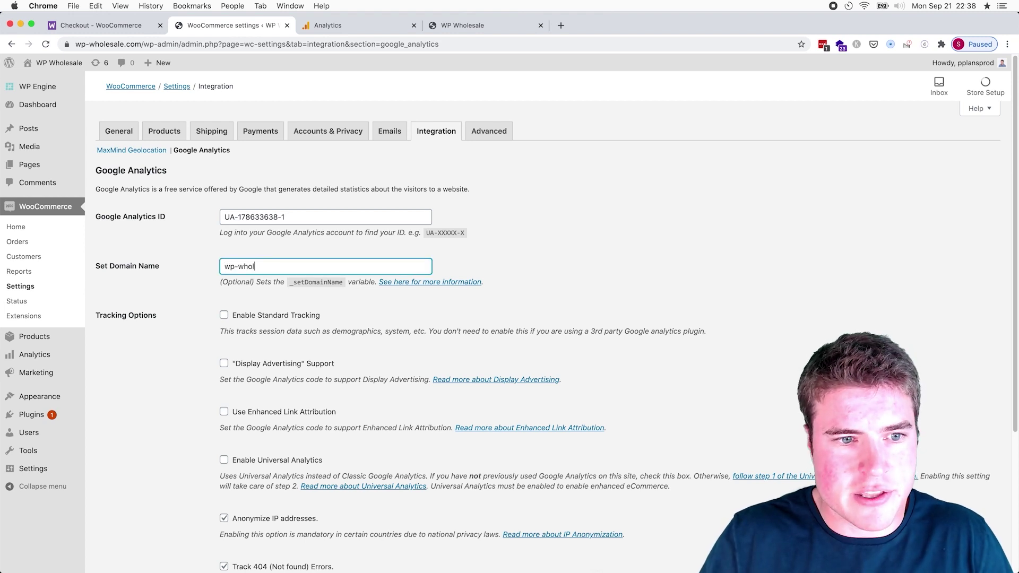
text(easle.com)
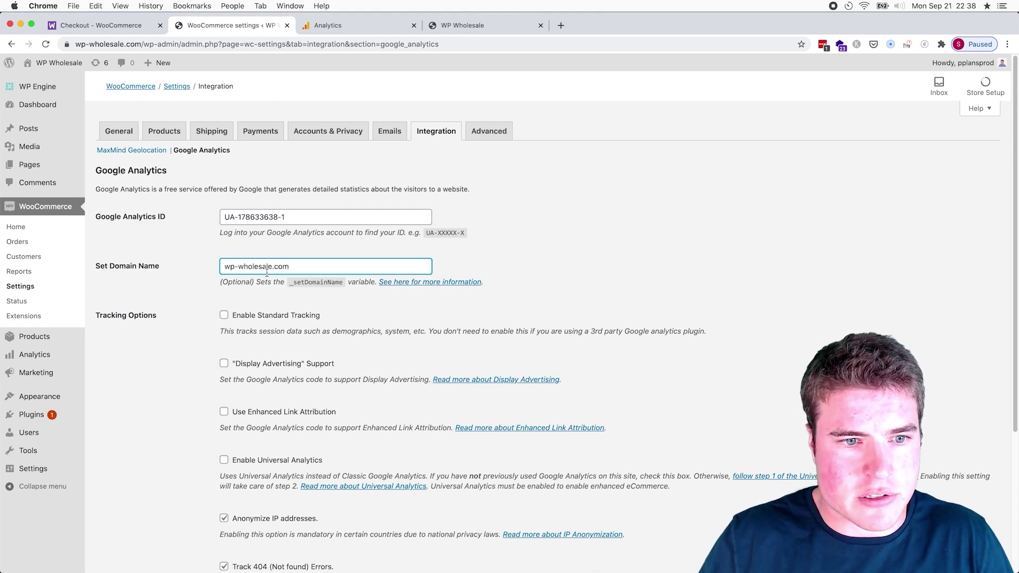
click(171, 341)
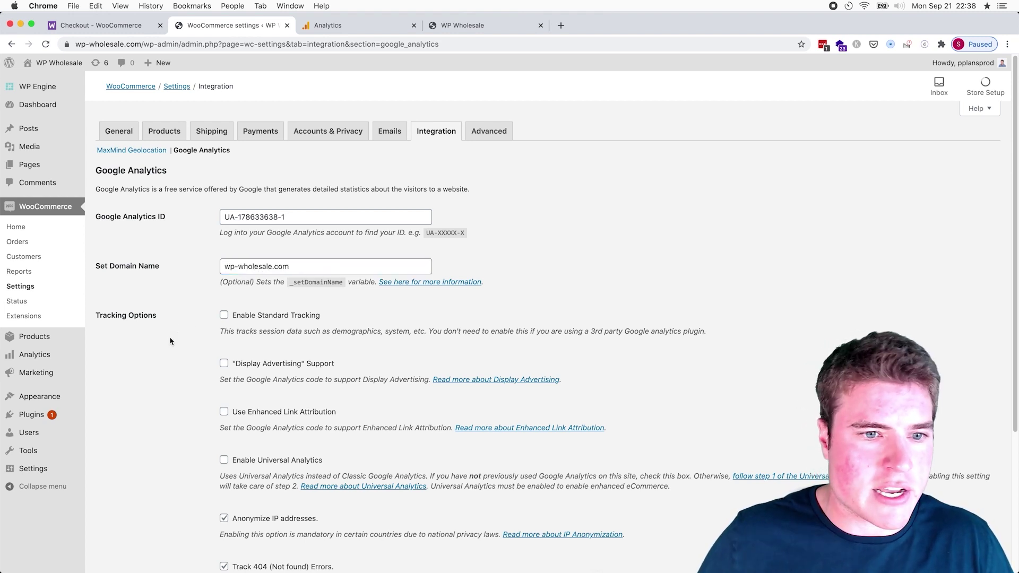
click(282, 319)
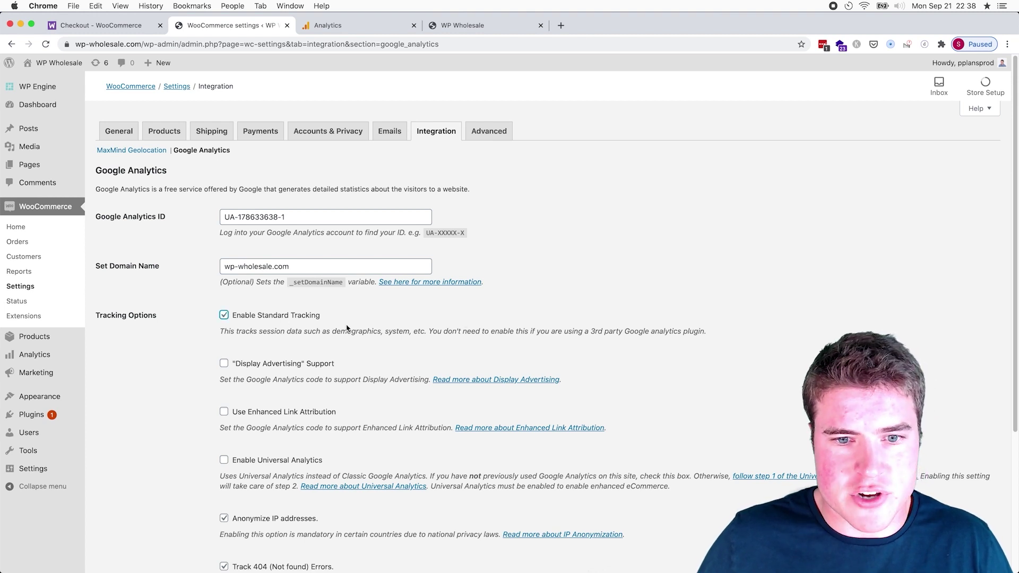
Enable Display Advertising support, Enhanced Link Attribution and Universal Analytics
scroll(273, 329, down, 1)
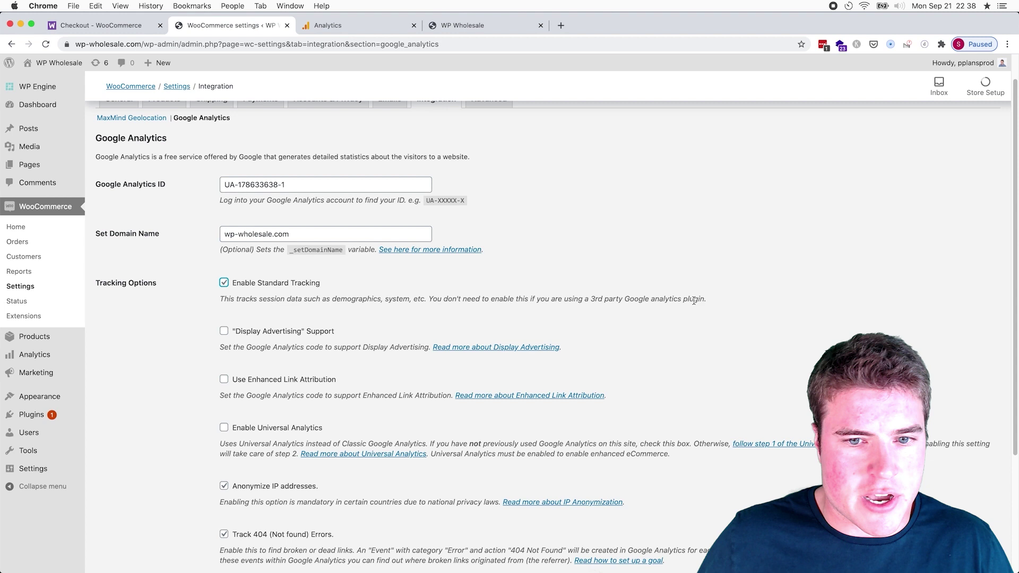
drag(700, 299, 593, 295)
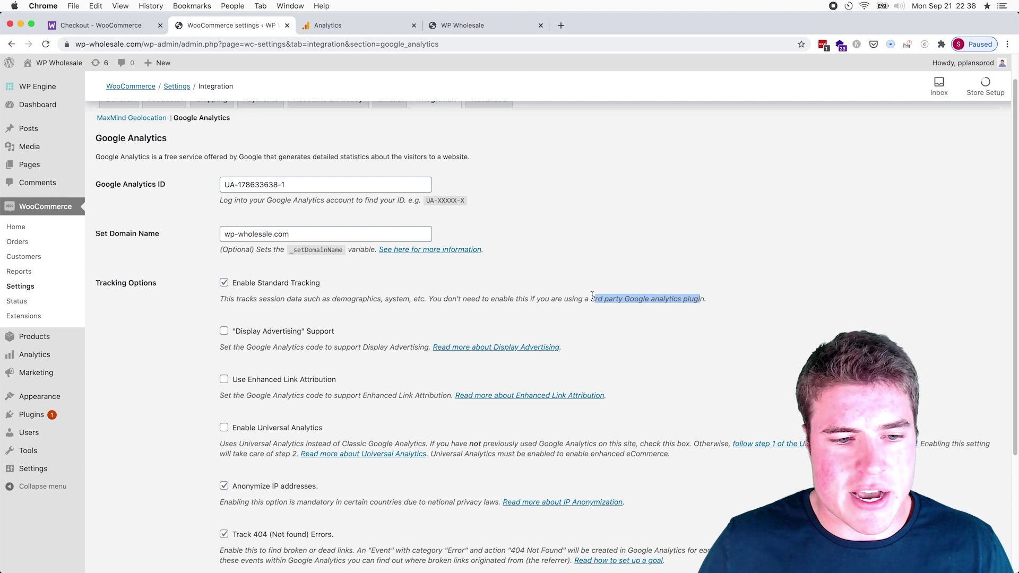
click(279, 285)
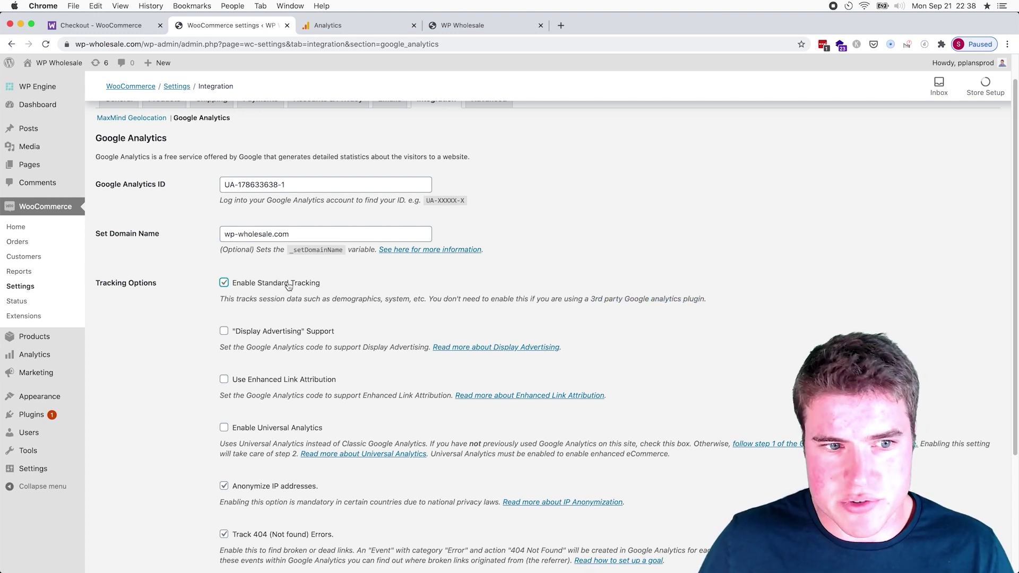
click(272, 333)
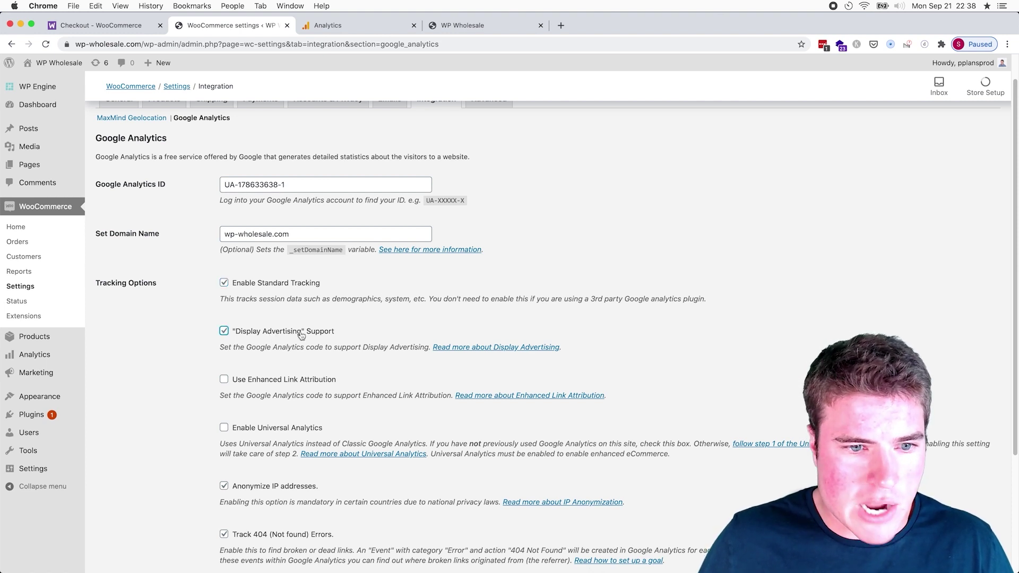
scroll(301, 336, down, 1)
click(305, 375)
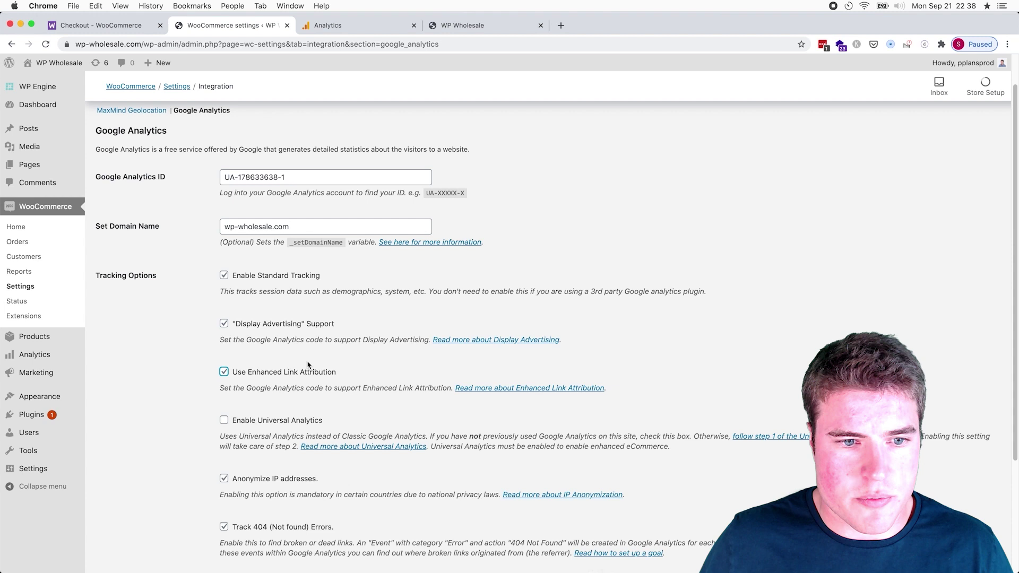
scroll(408, 364, down, 2)
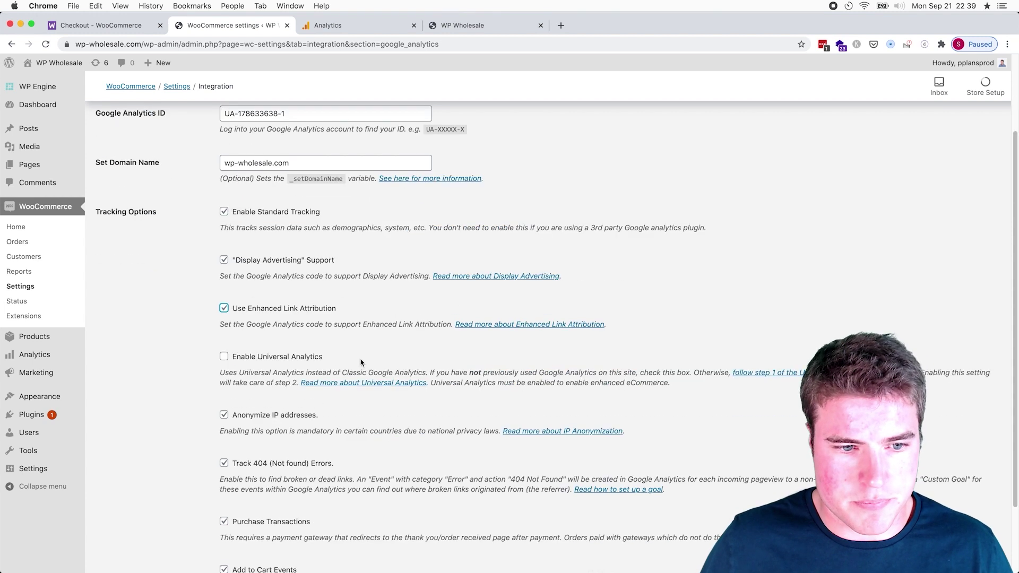
click(258, 359)
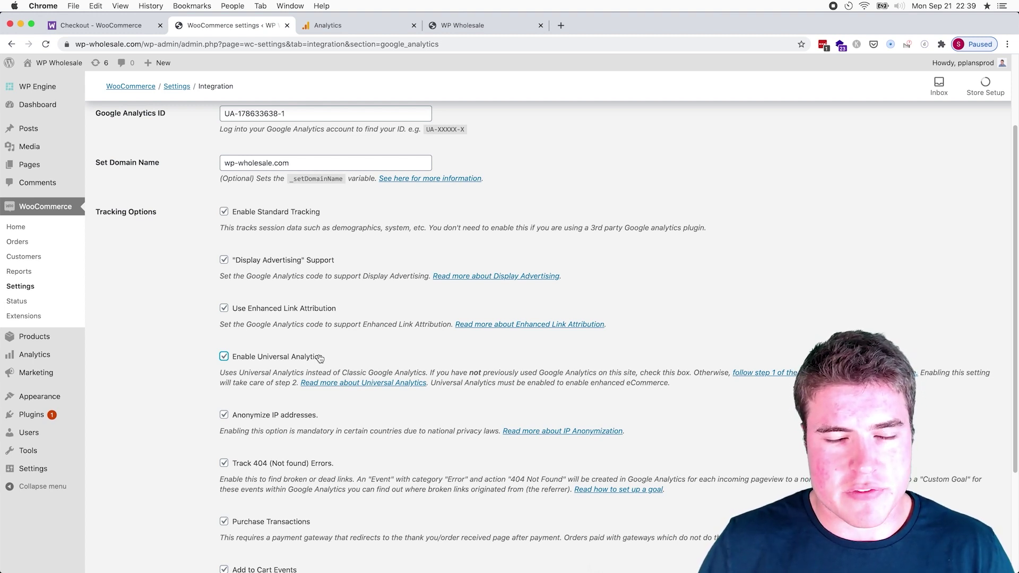
Enable Enhanced eCommerce tracking and save the Google Analytics integration settings
scroll(320, 358, down, 2)
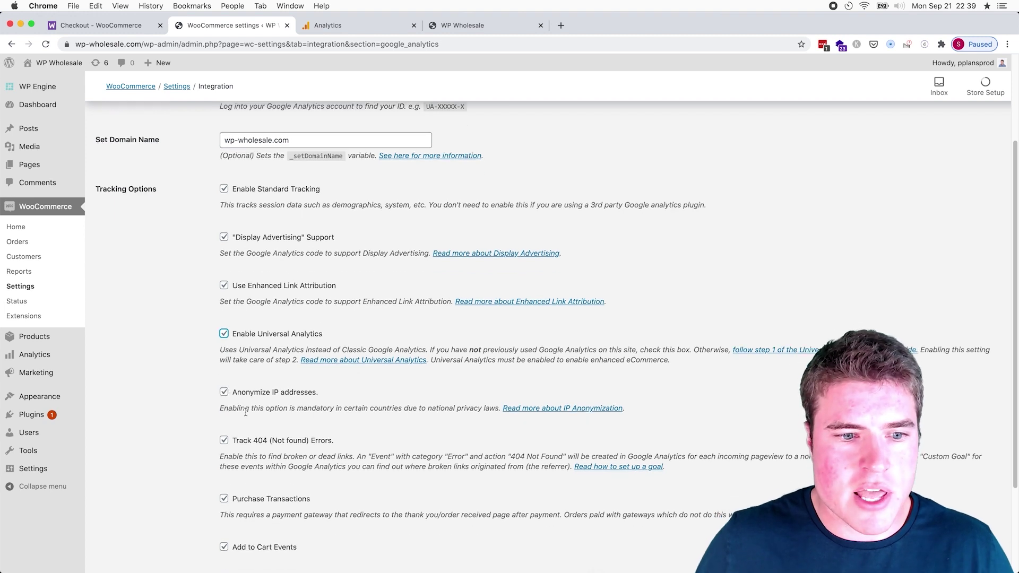
scroll(393, 465, down, 1)
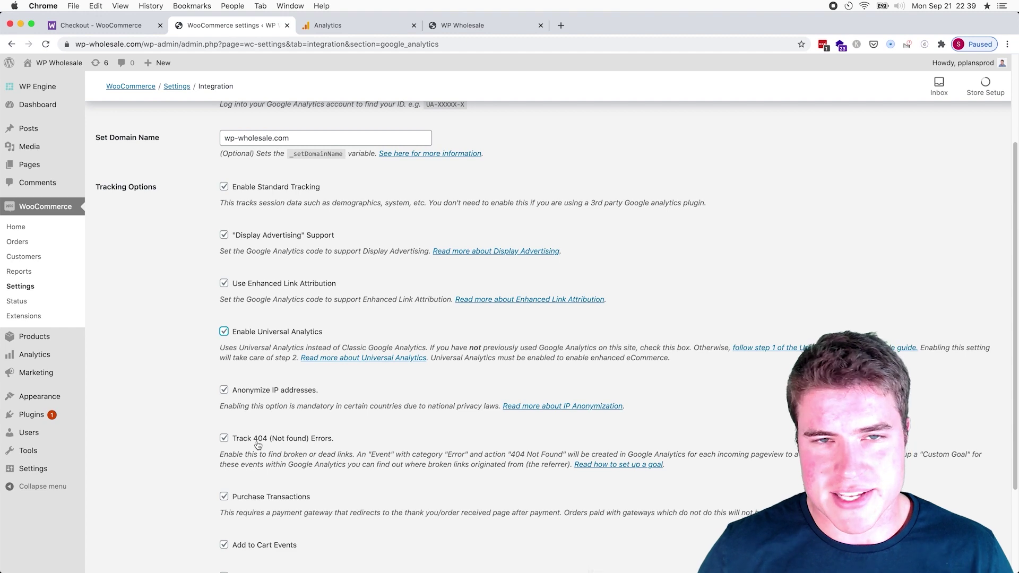
scroll(259, 445, down, 3)
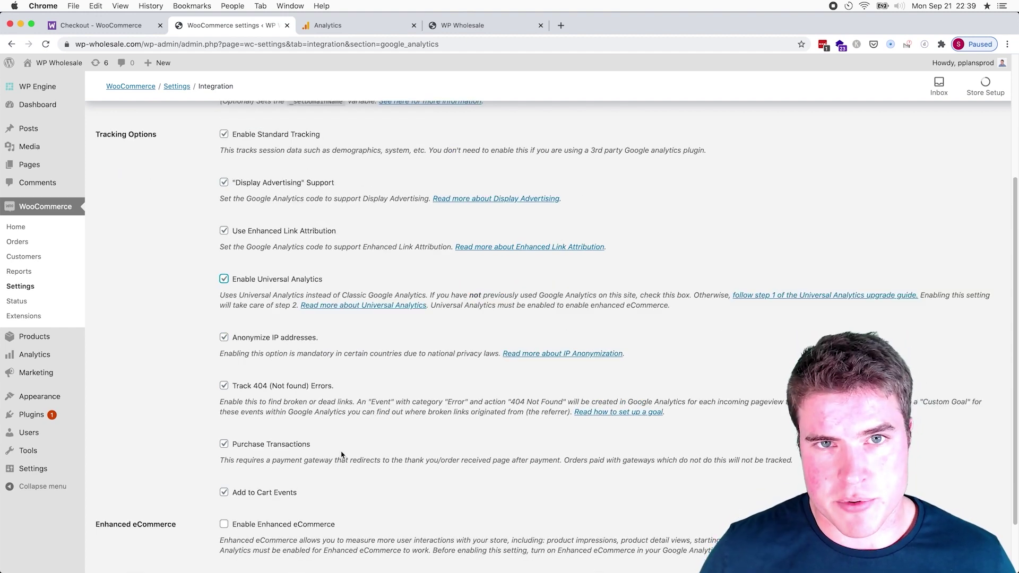
scroll(341, 455, down, 3)
click(269, 461)
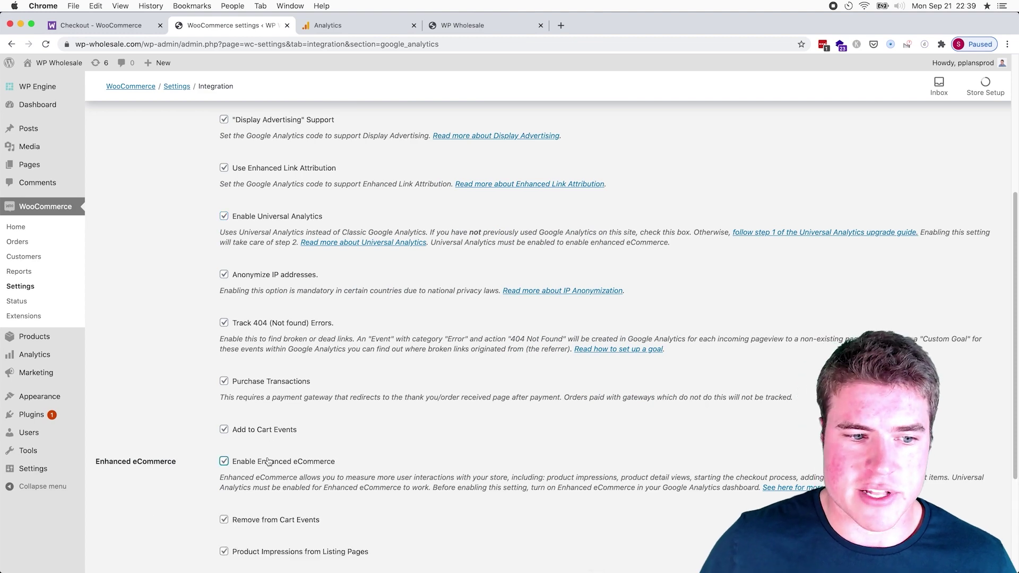
scroll(356, 475, down, 5)
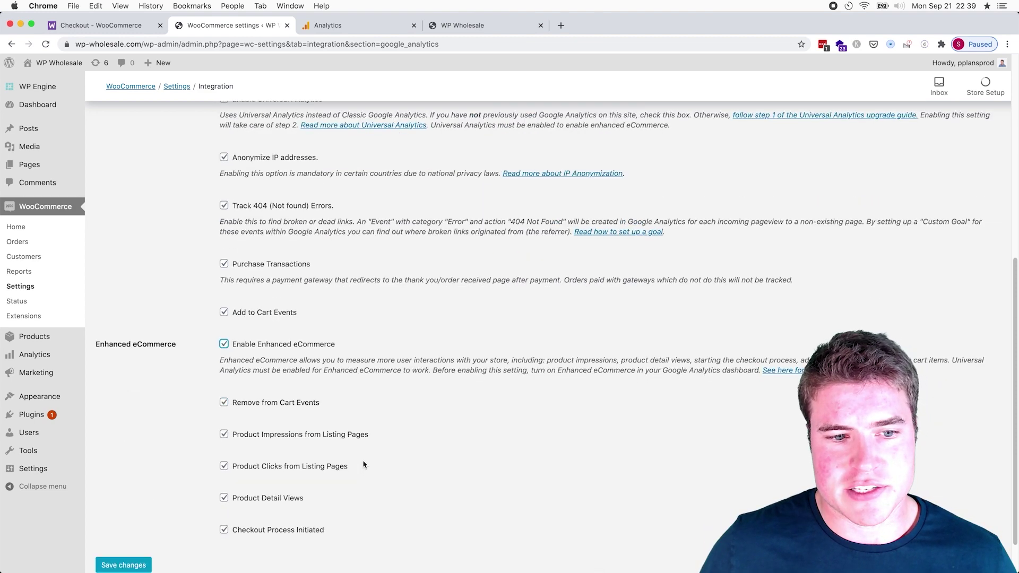
scroll(365, 465, down, 1)
scroll(364, 463, down, 1)
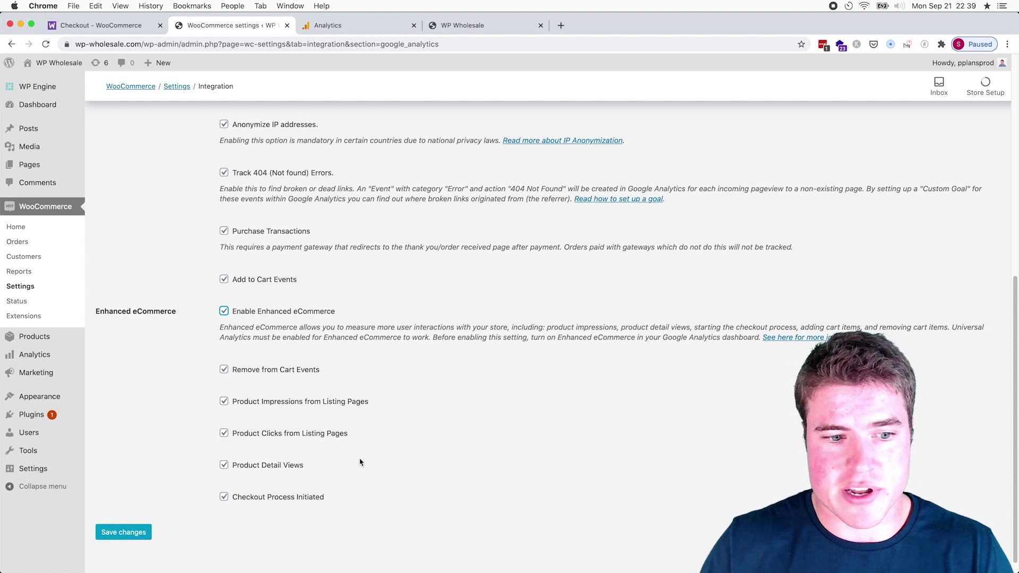
click(148, 533)
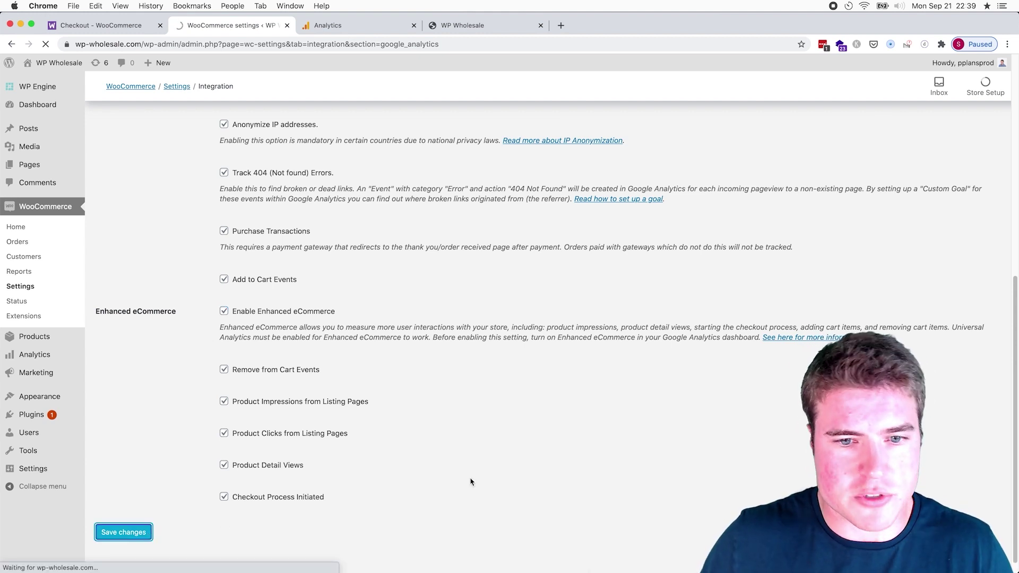
scroll(414, 486, down, 5)
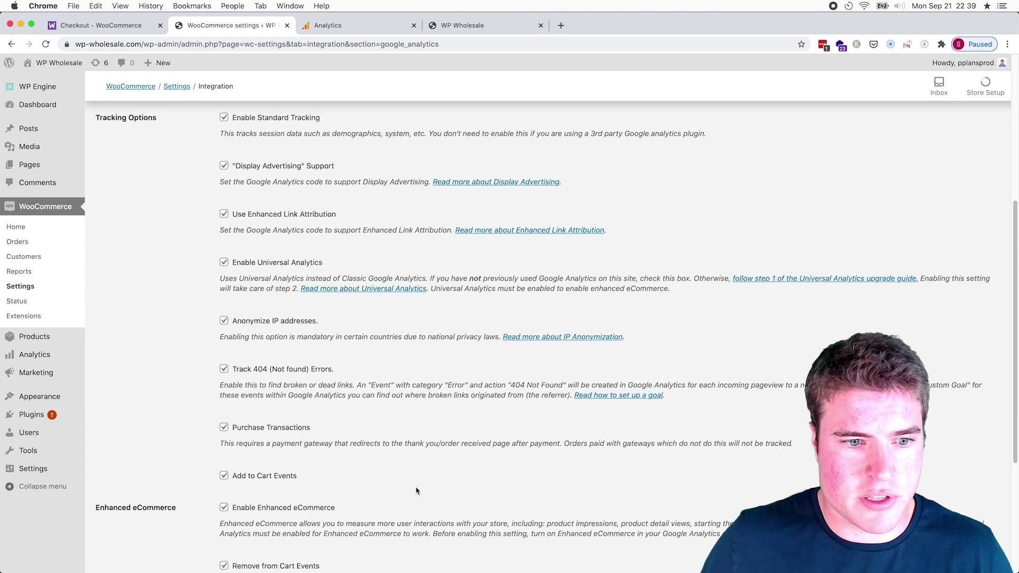
scroll(417, 493, down, 3)
scroll(419, 504, up, 10)
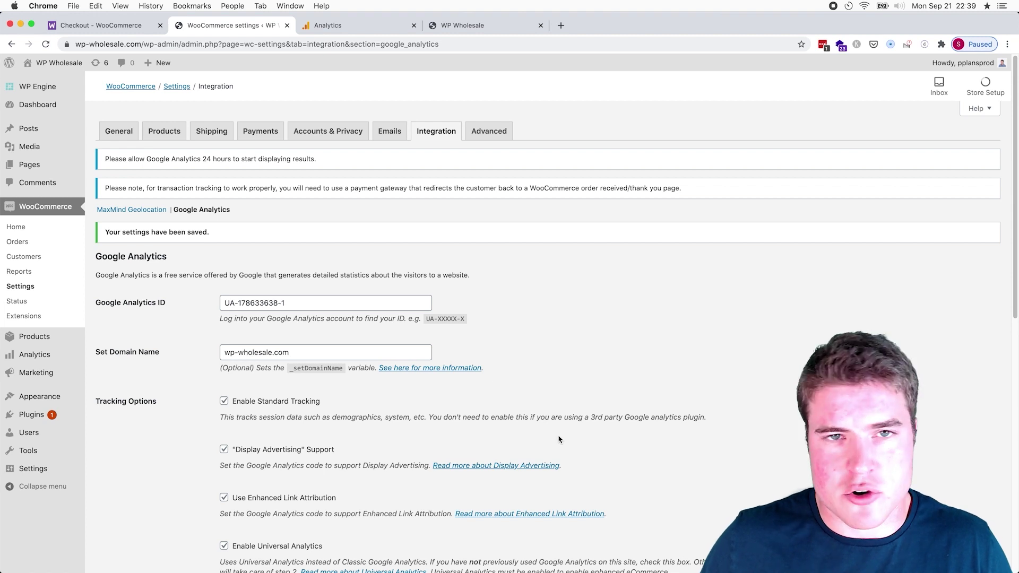
Open the Google Analytics Realtime Overview report
click(352, 28)
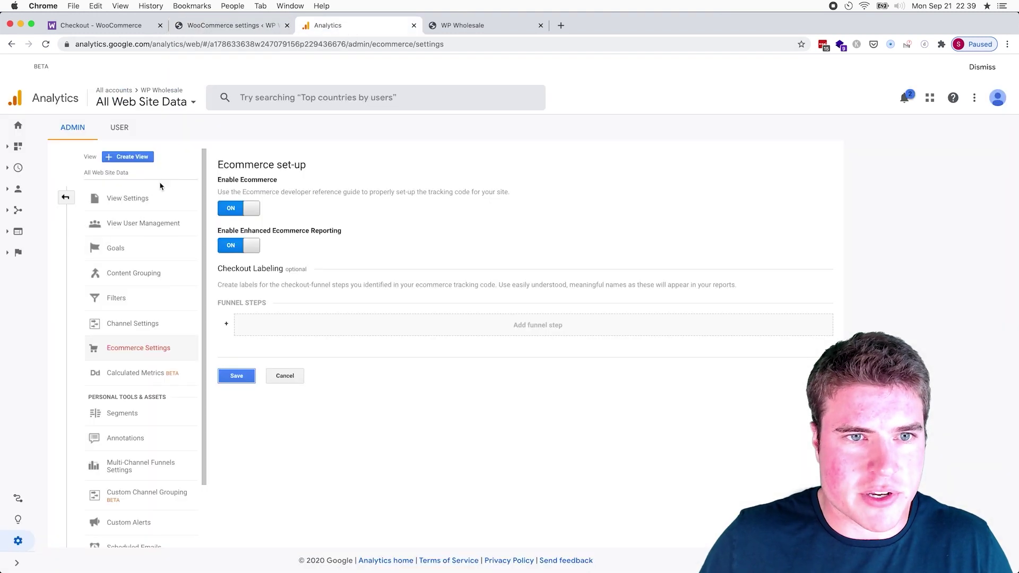
click(11, 540)
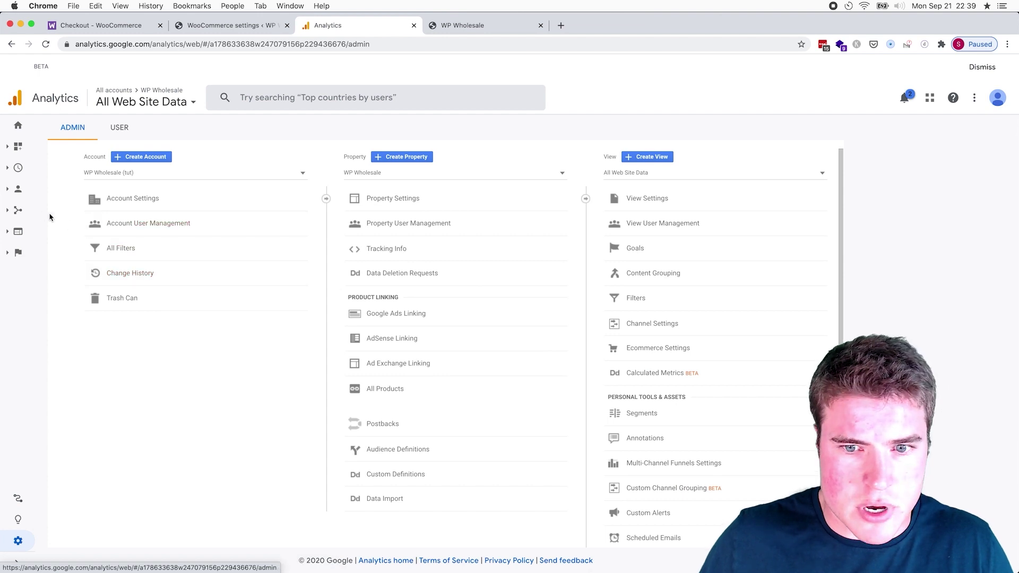
click(20, 169)
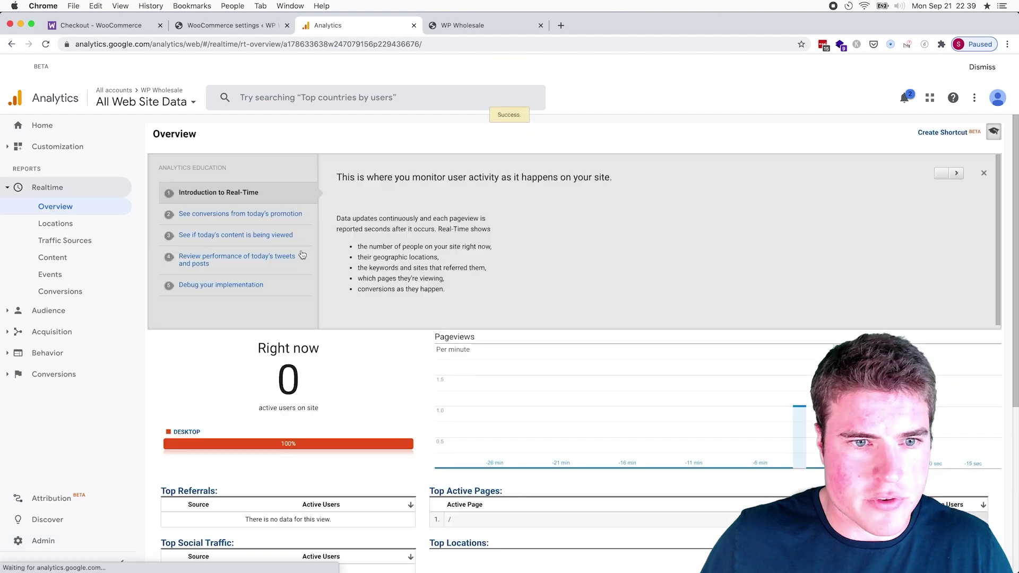
scroll(382, 278, down, 1)
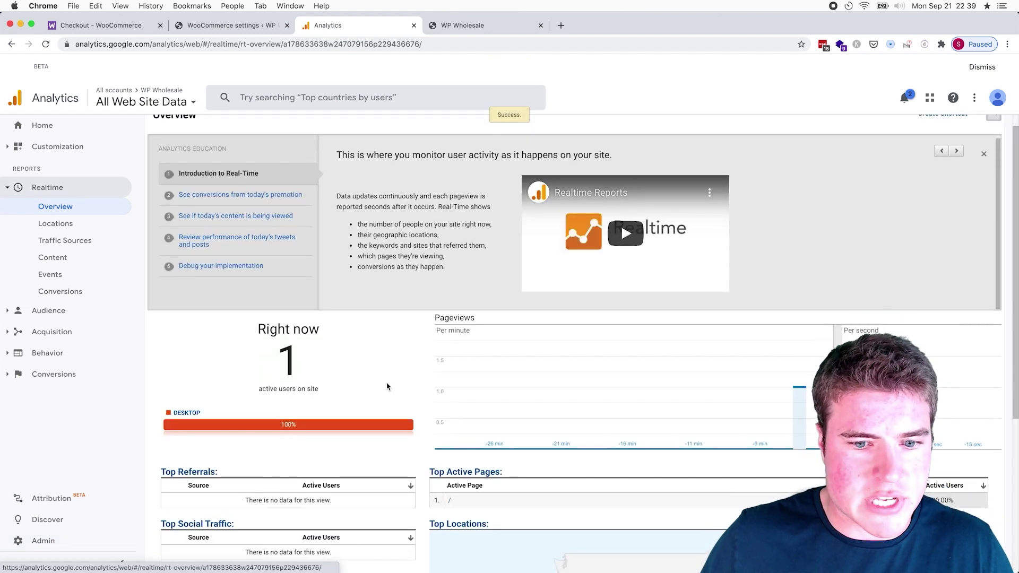
Reload the wp-wholesale.com homepage in the private window to register an active user, then close it
key(super+grave)
key(super+w)
click(175, 43)
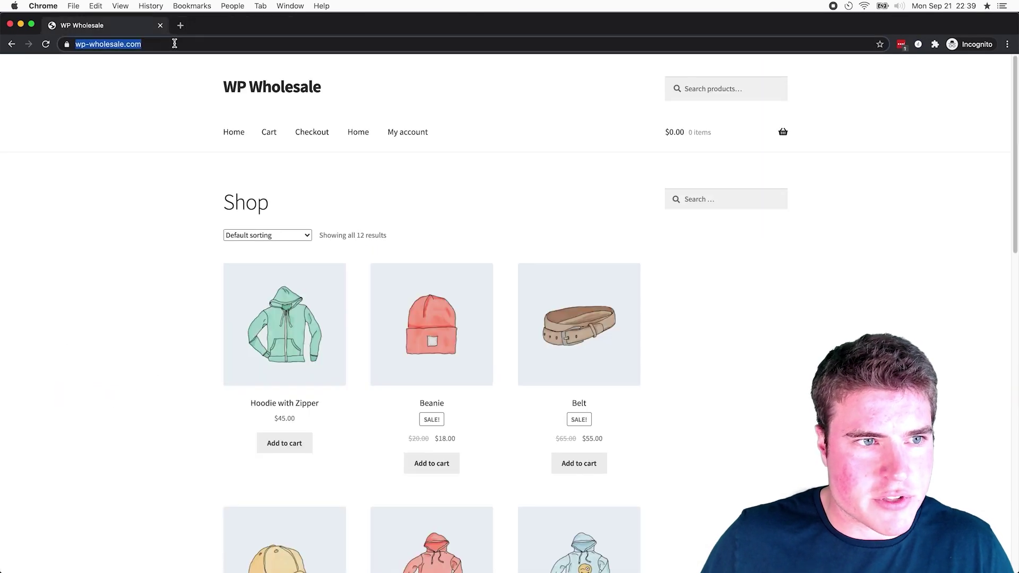
click(177, 44)
key(Return)
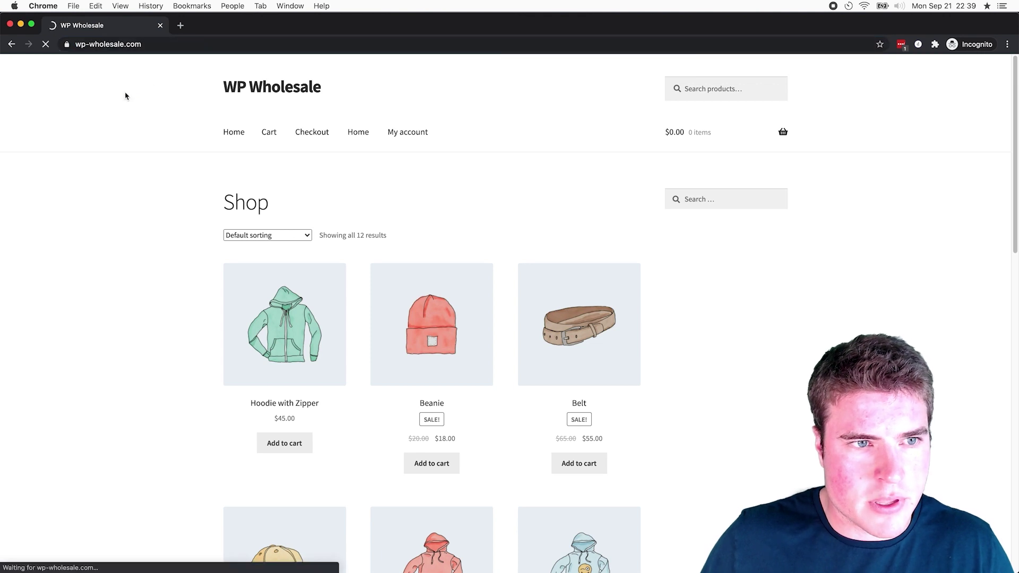
drag(2, 182, 371, 178)
key(super+w)
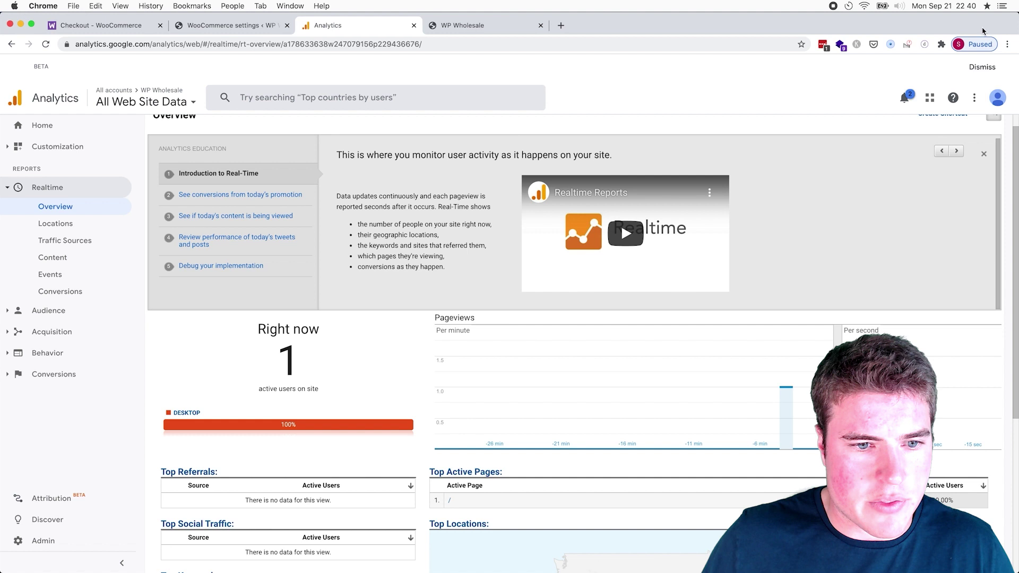
Bring back the storefront window and add Hoodie with Zipper to the cart
key(super+grave)
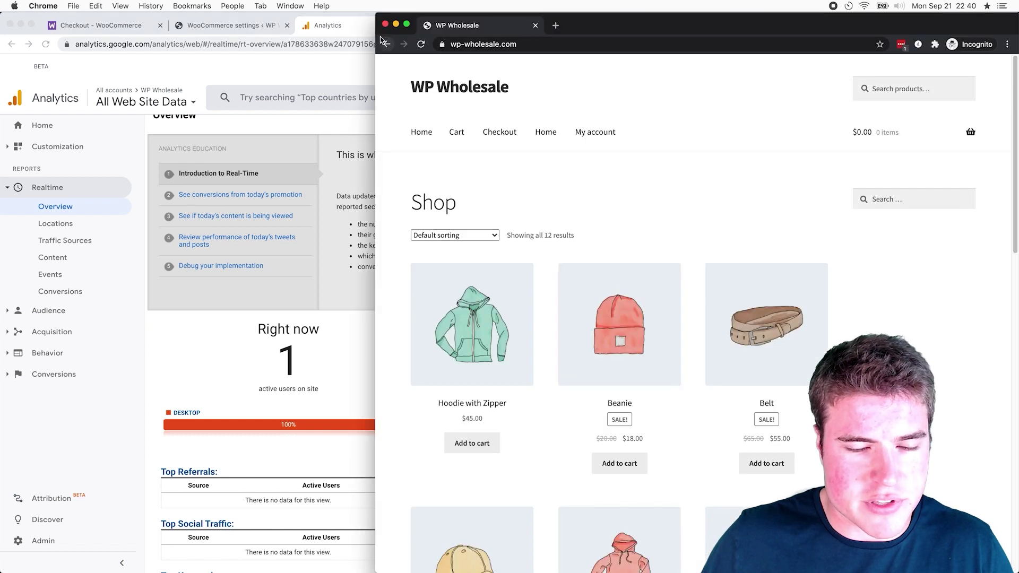
drag(376, 14, 0, 5)
click(298, 310)
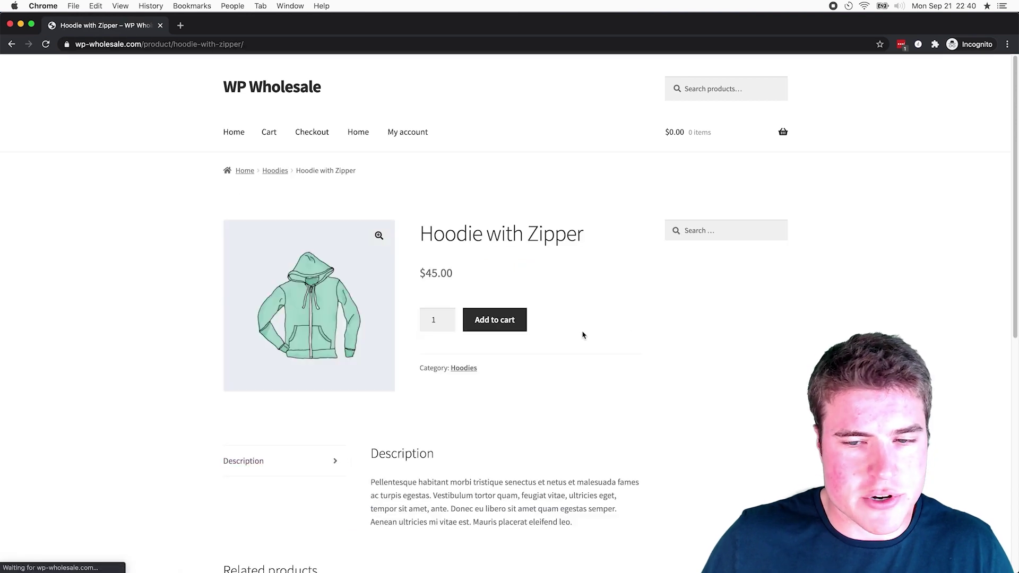
click(519, 325)
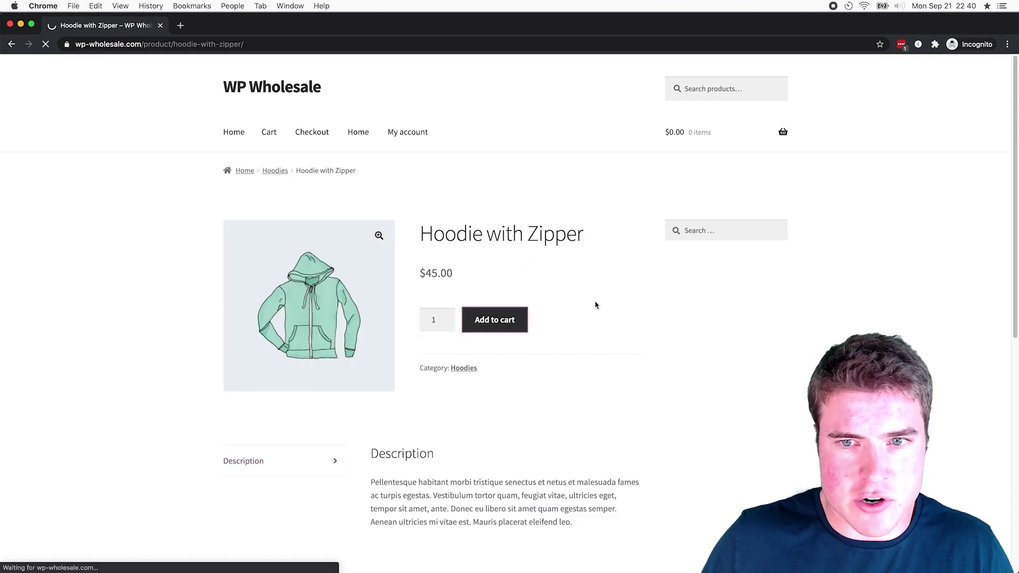
Proceed from the cart ($50.00 total) to the checkout page
scroll(482, 400, down, 5)
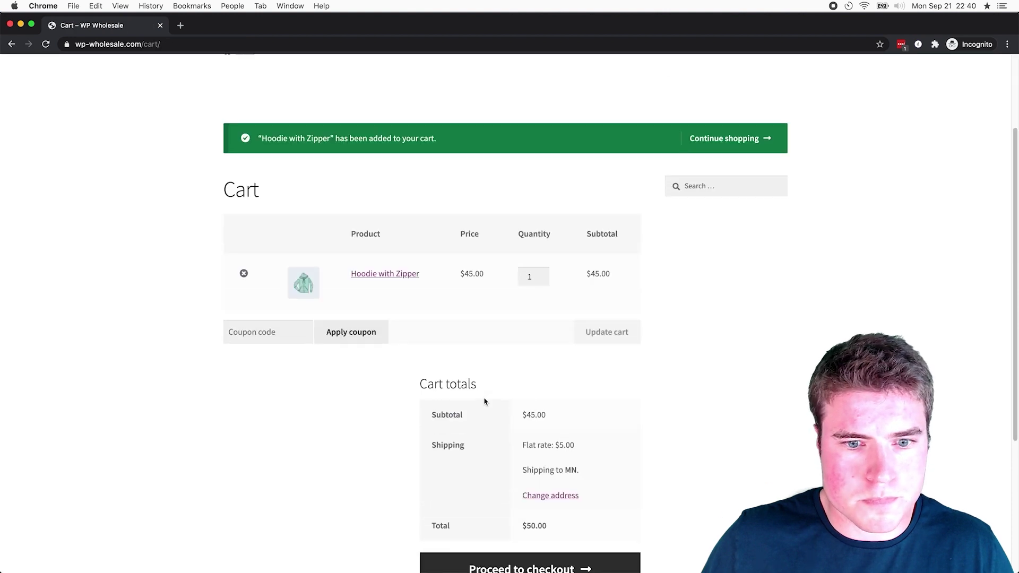
click(536, 508)
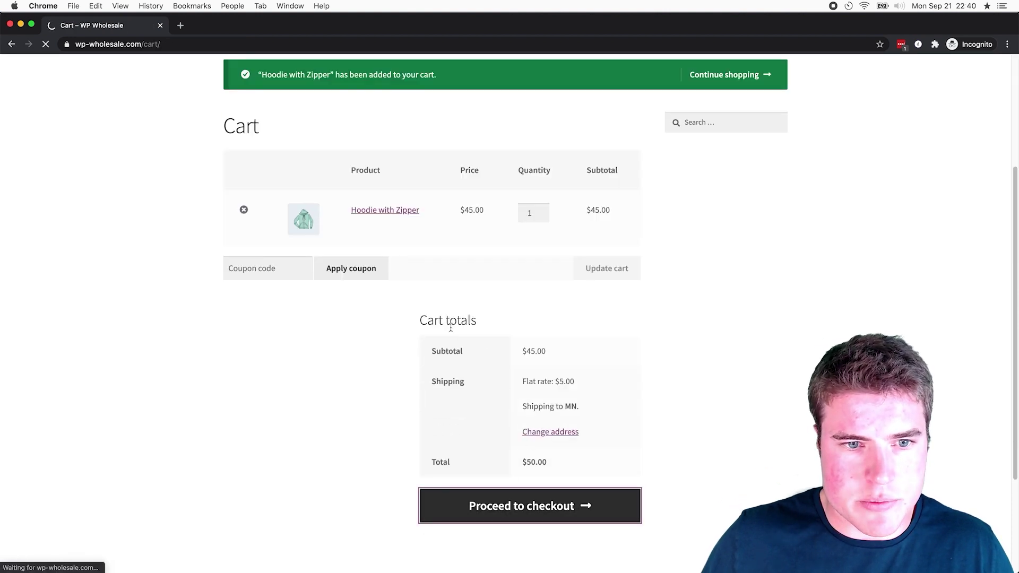
scroll(473, 346, down, 2)
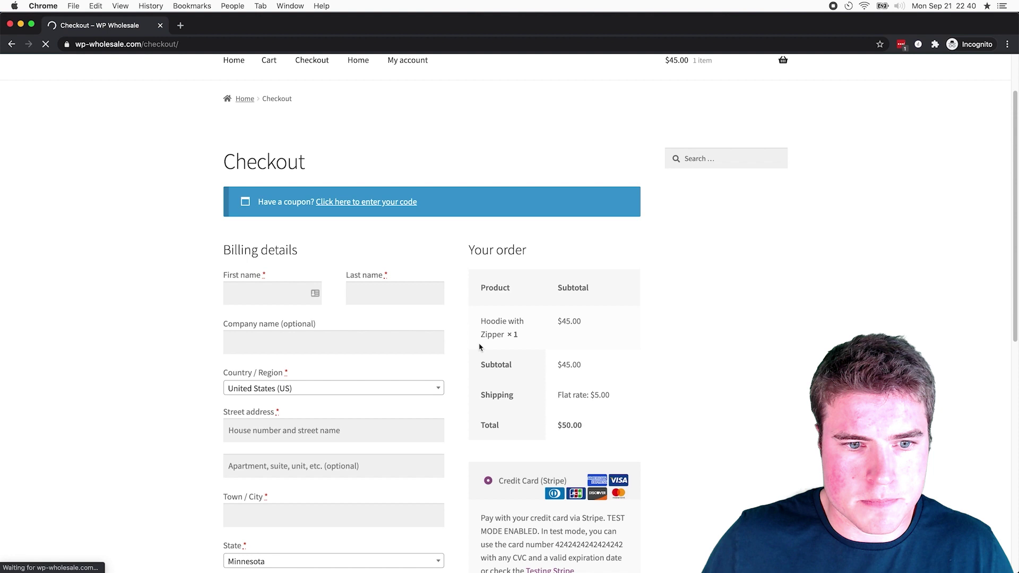
Apply the coupon code save10 to the order
click(354, 202)
text(s)
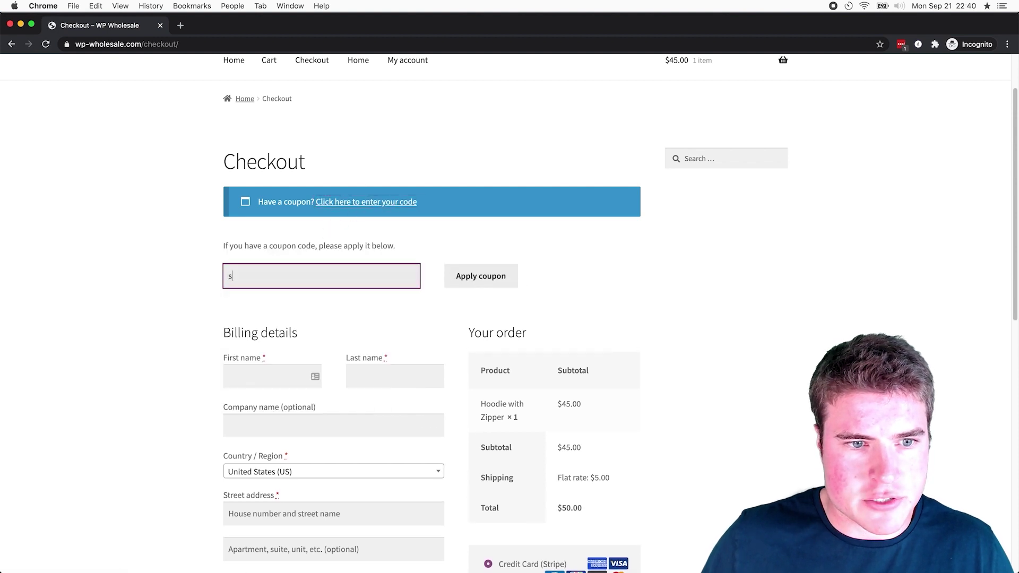
text(ave10)
click(481, 276)
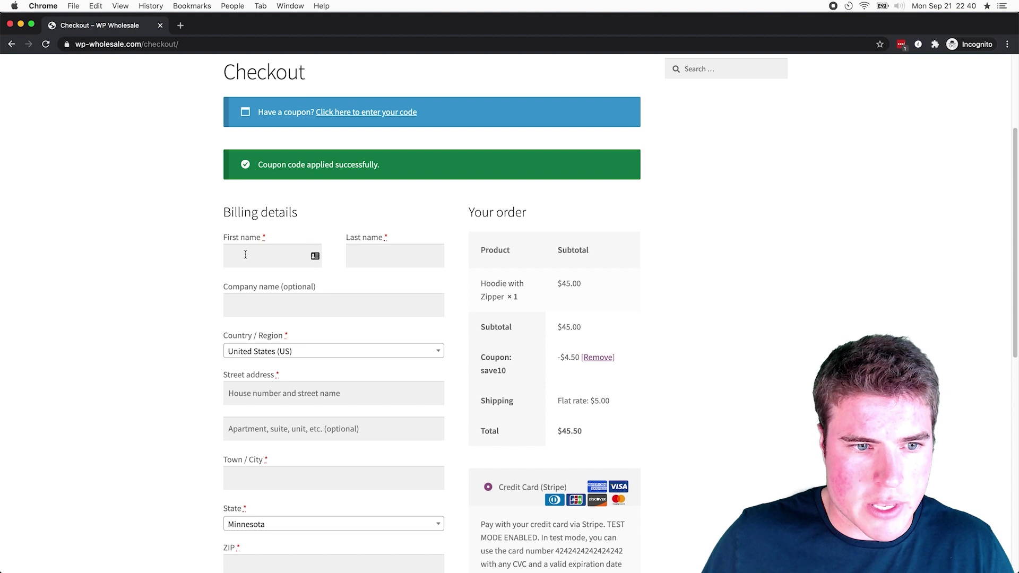
Enter the billing first and last name, then fill the address from a saved address
click(246, 255)
text(Joh)
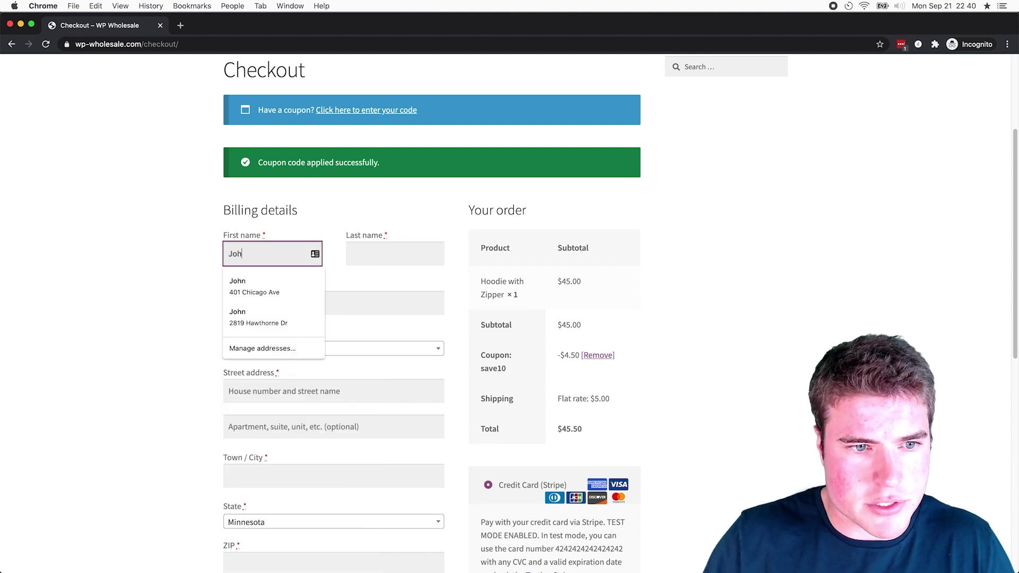
text(n)
key(Tab)
text(Doe)
key(Tab)
key(Tab)
scroll(186, 310, down, 3)
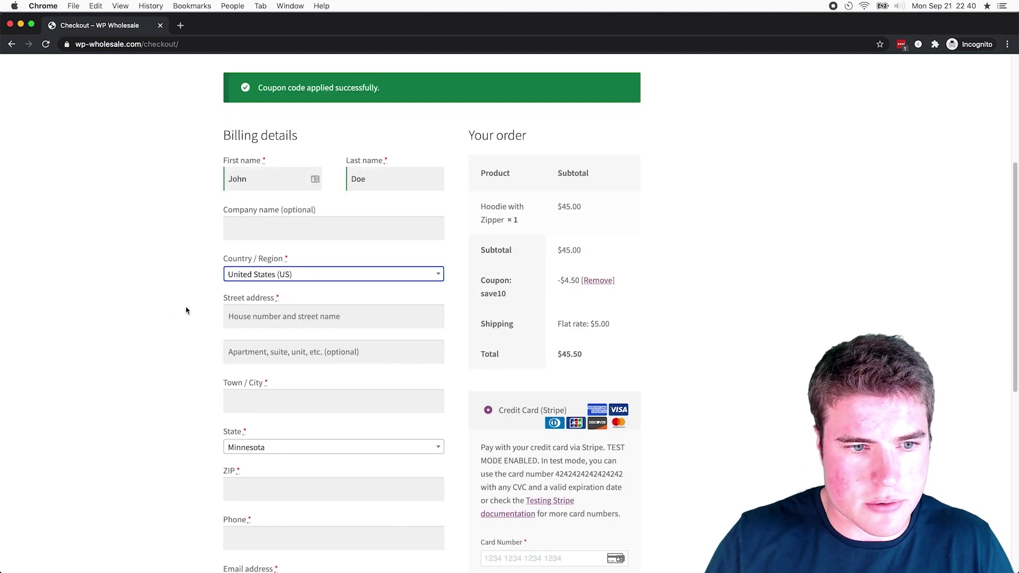
click(230, 321)
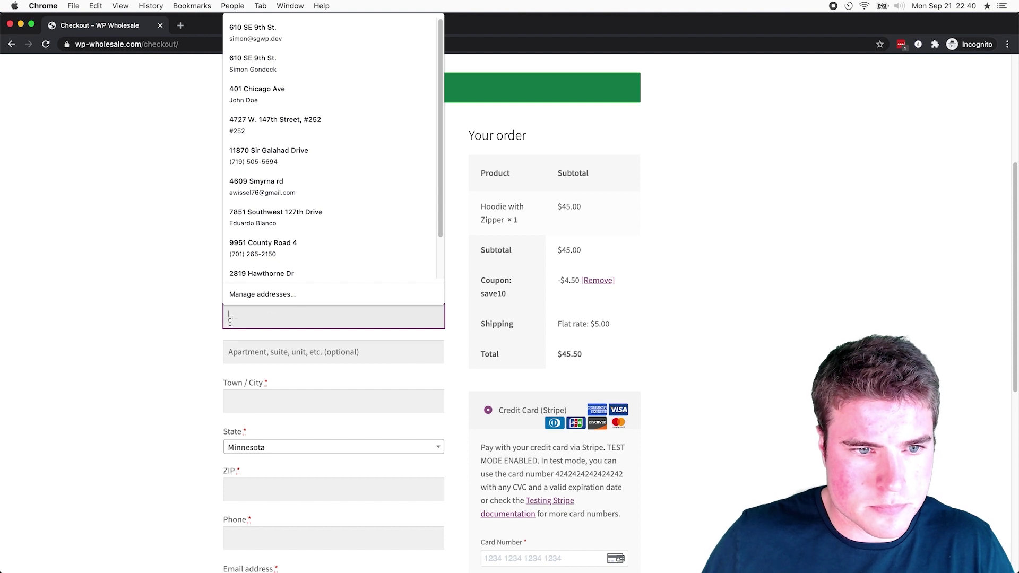
click(297, 97)
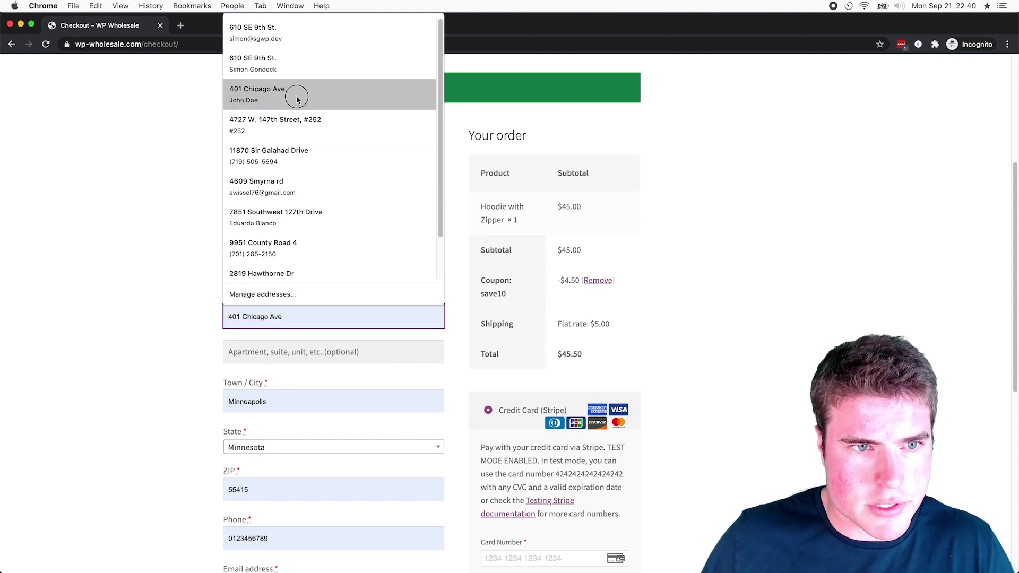
scroll(196, 364, down, 3)
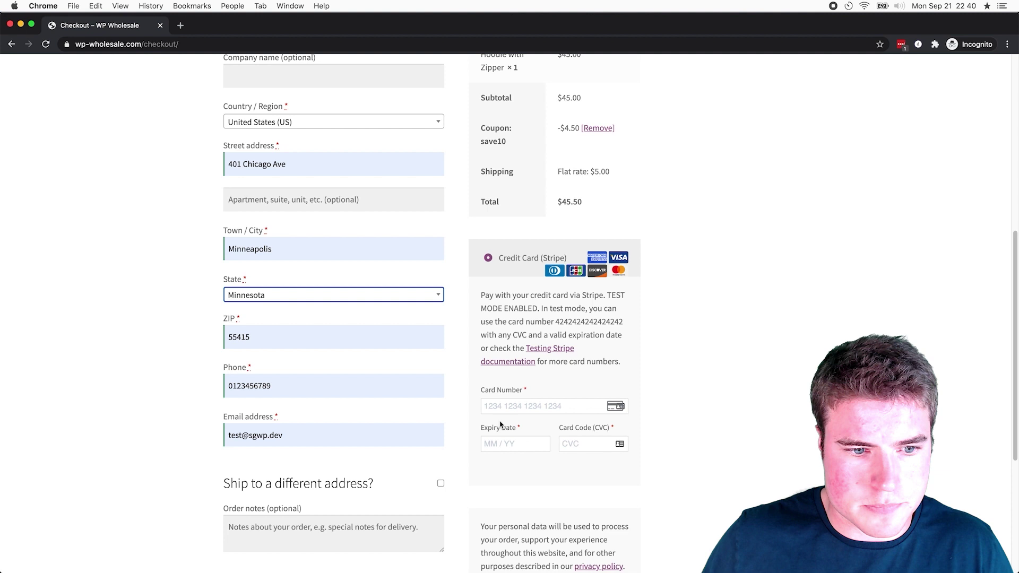
scroll(469, 431, up, 2)
scroll(469, 432, up, 1)
Enter the Stripe test card number and review the checkout until the $45.50 order is received
click(509, 480)
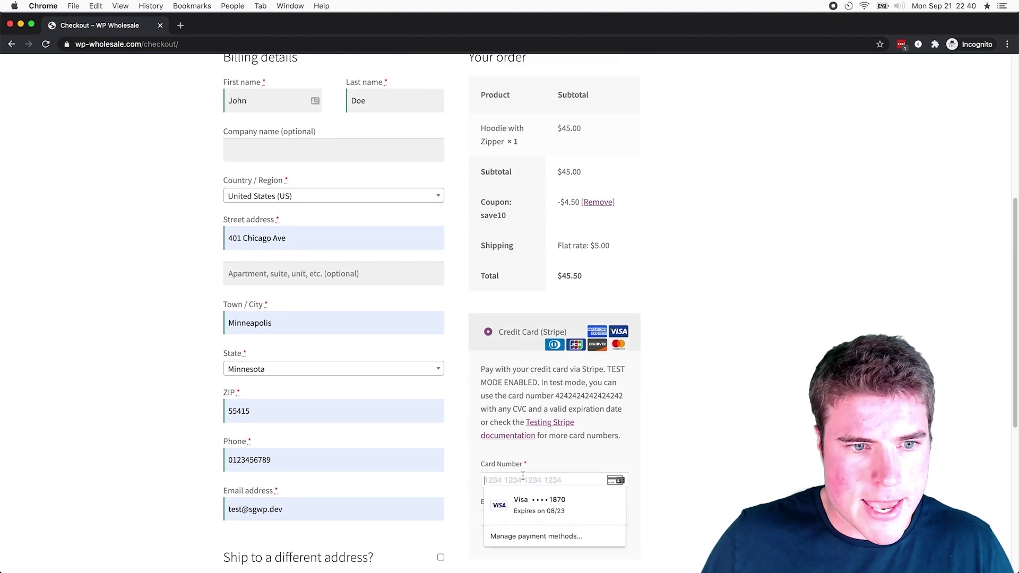
text(42424242424242)
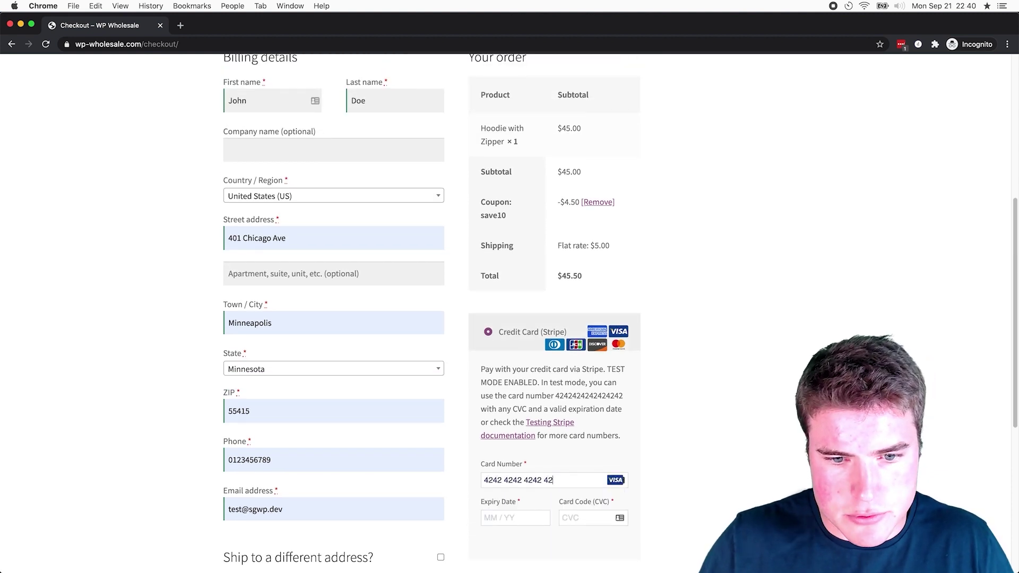
text(09 / 22)
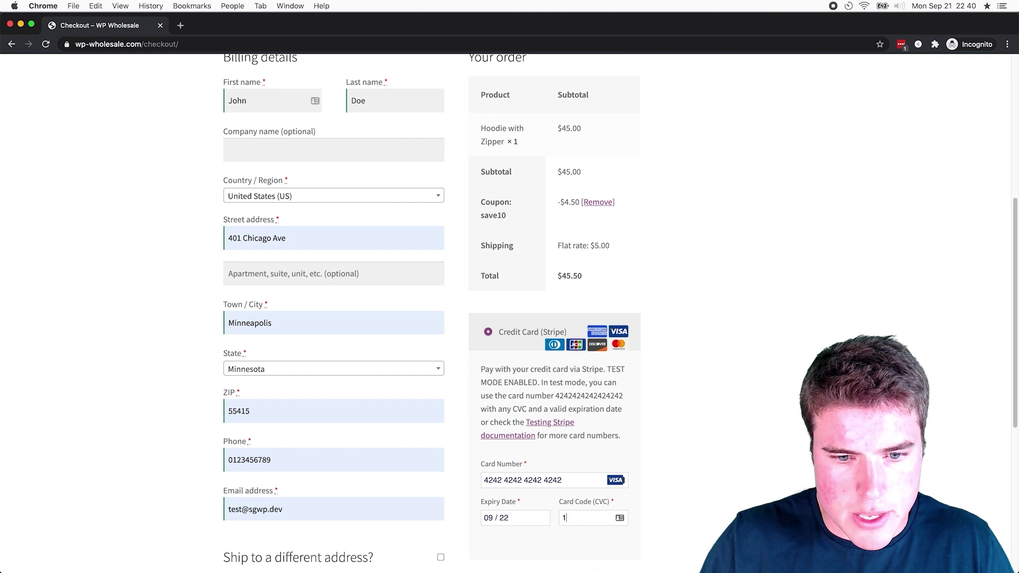
drag(555, 395, 624, 396)
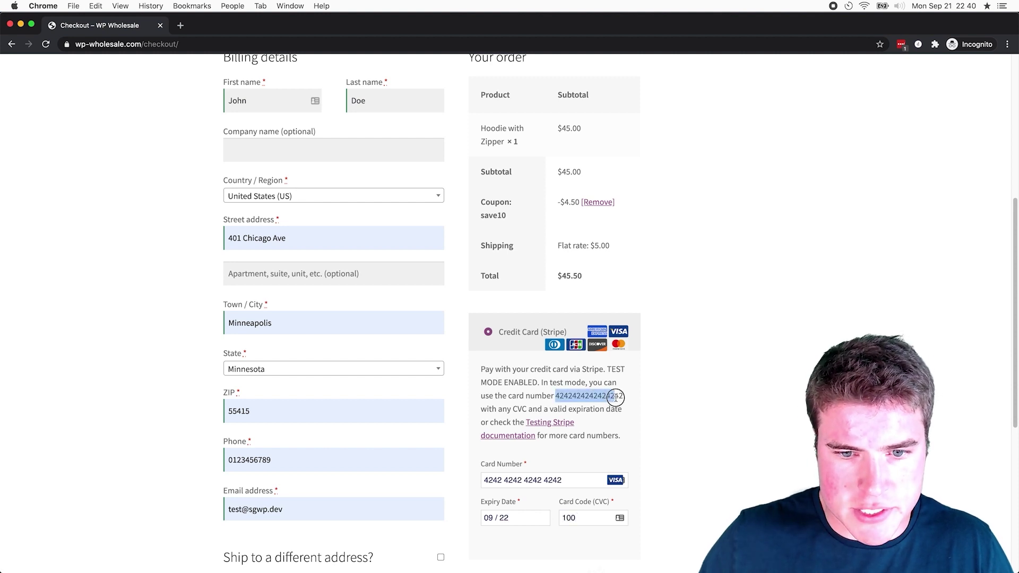
scroll(628, 402, down, 3)
click(511, 422)
scroll(528, 455, up, 10)
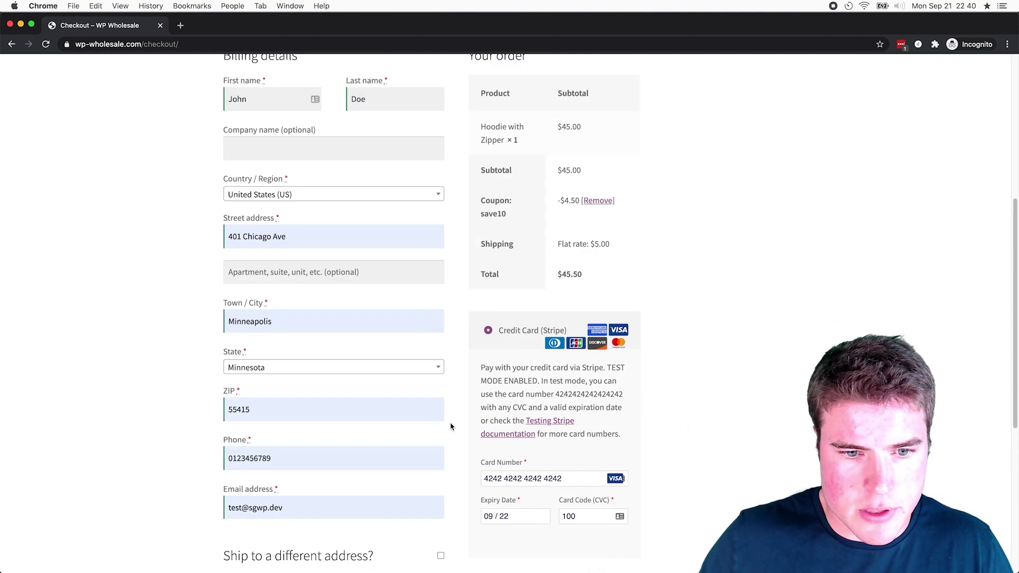
scroll(359, 363, down, 10)
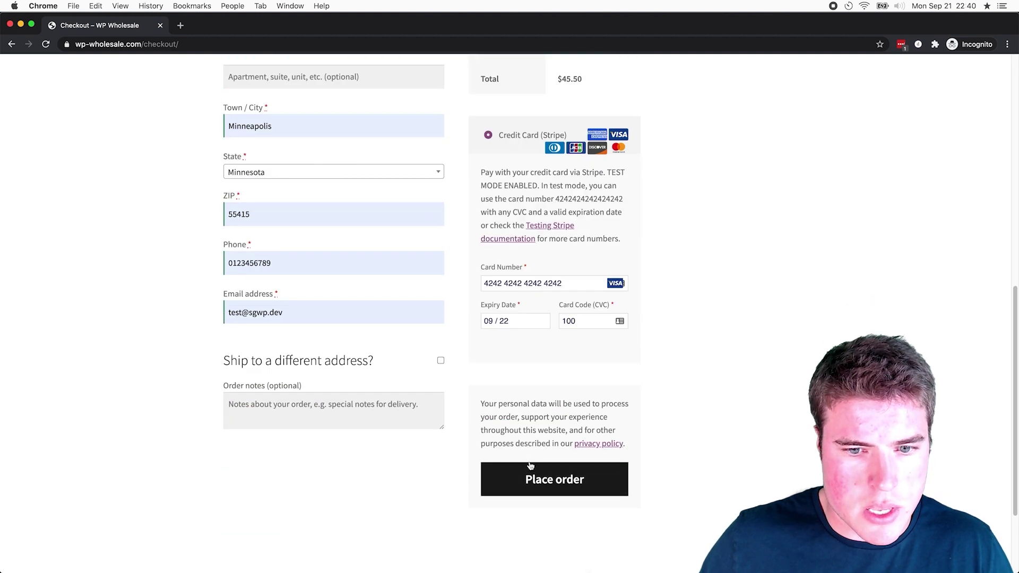
scroll(531, 470, up, 10)
scroll(539, 471, down, 10)
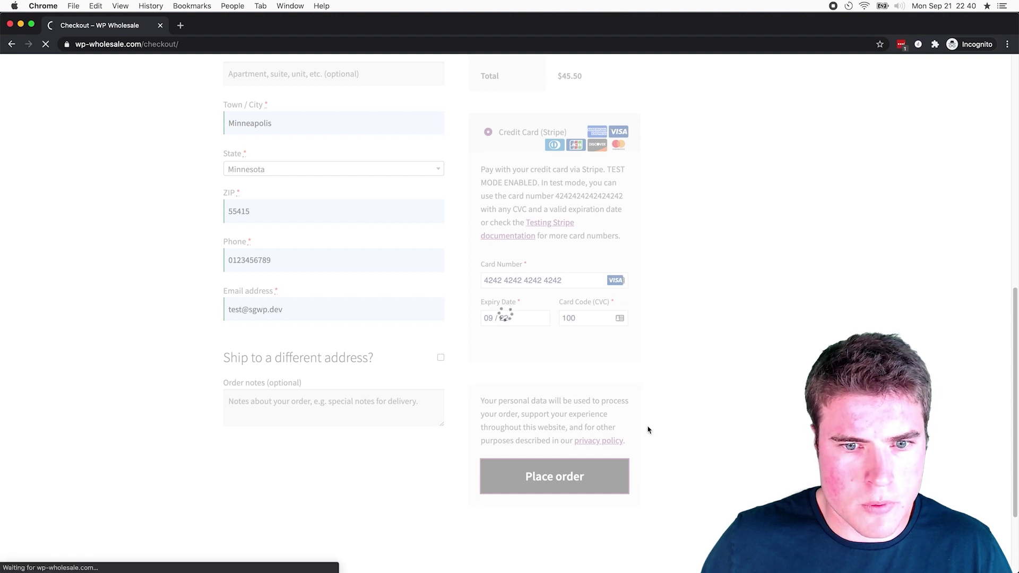
scroll(645, 428, down, 3)
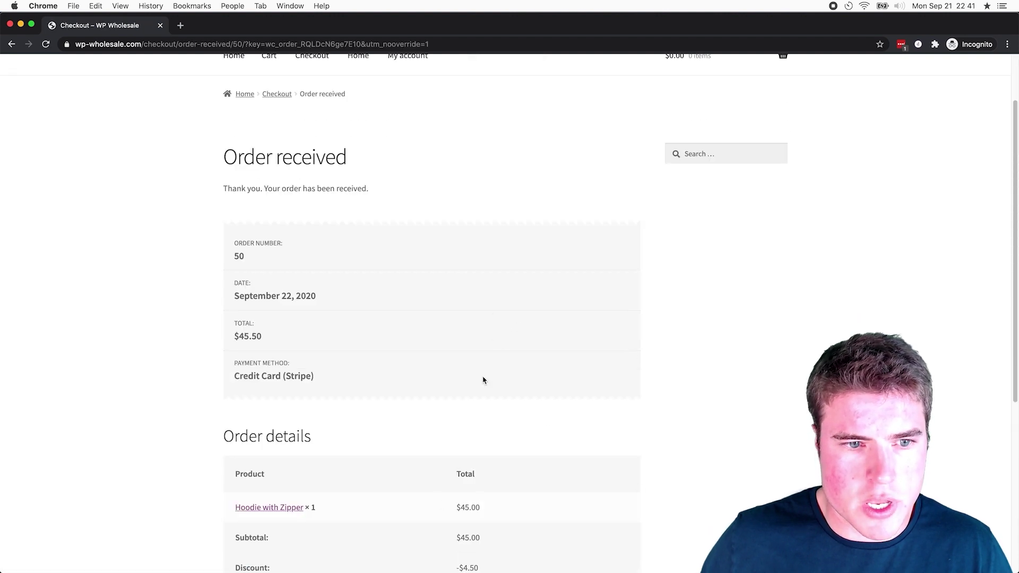
Compare the order-received page with GA Realtime Overview, confirming 1 active user on it
scroll(537, 384, down, 6)
scroll(536, 384, up, 9)
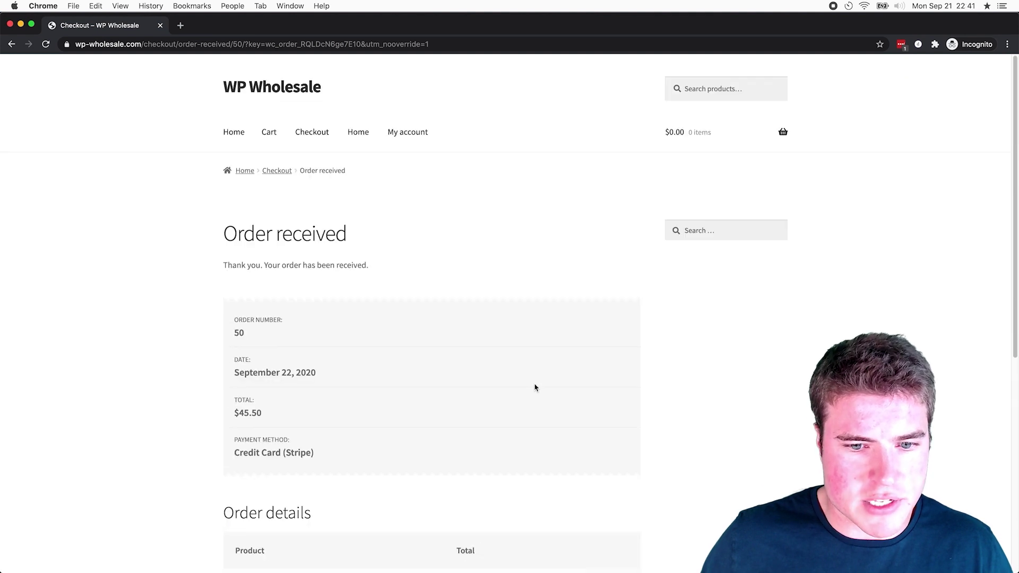
key(super+w)
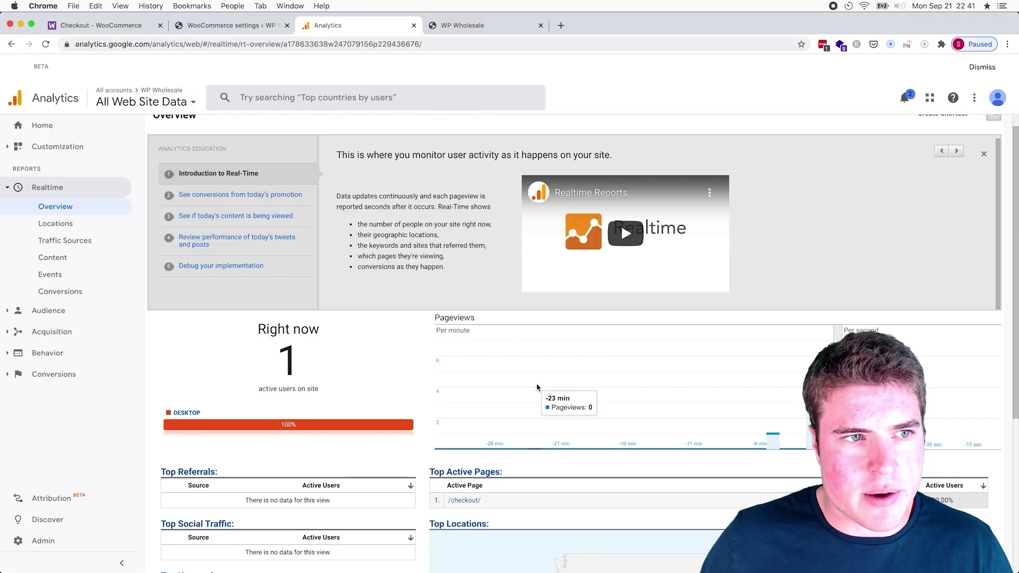
scroll(418, 392, down, 3)
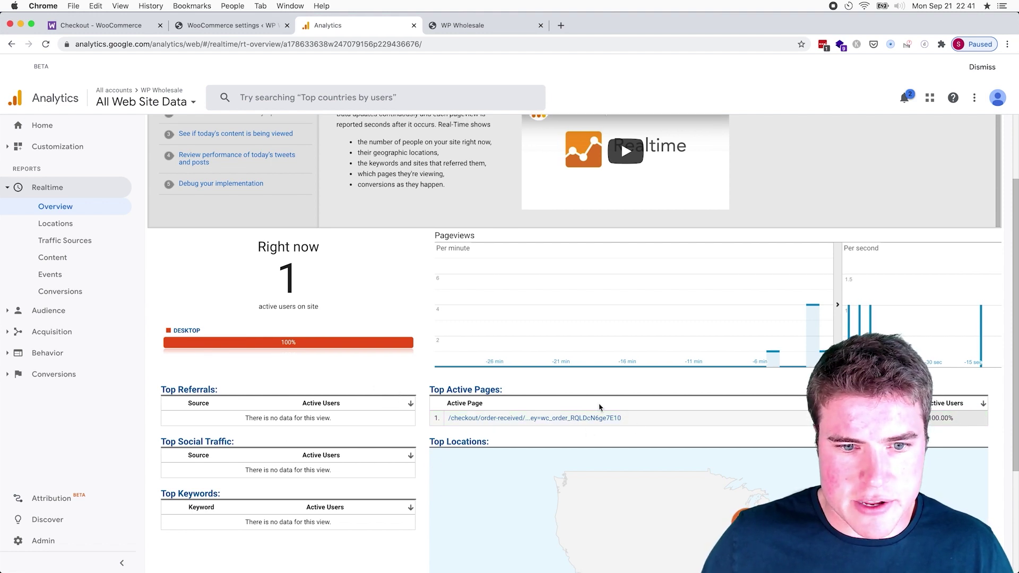
key(super+grave)
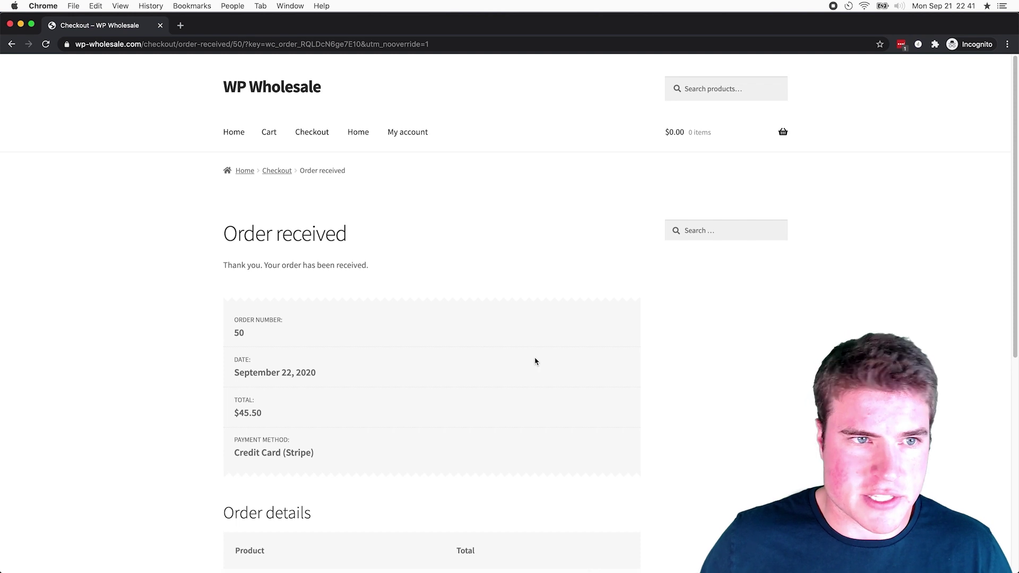
key(super+grave)
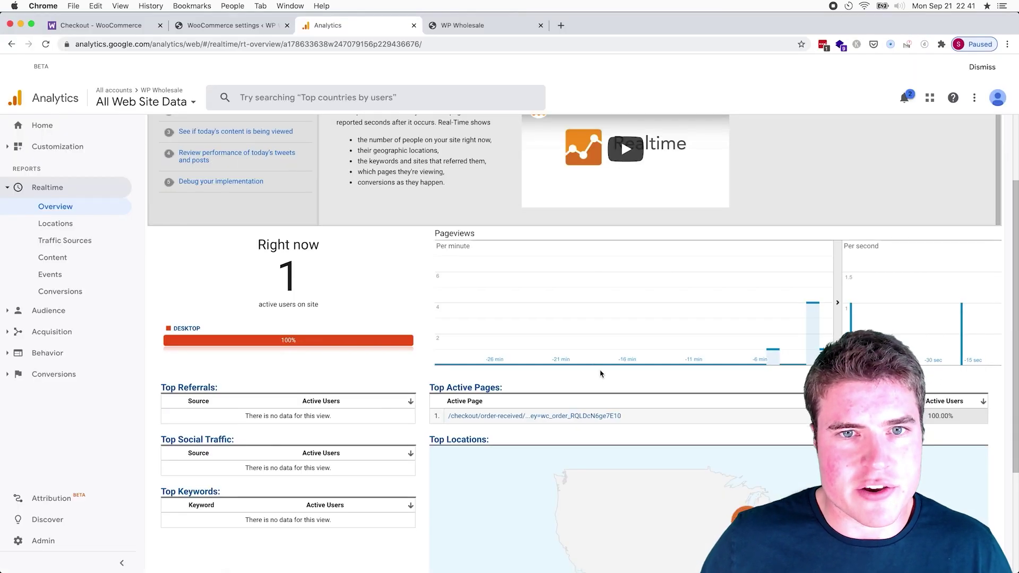
scroll(599, 370, down, 3)
scroll(605, 345, up, 5)
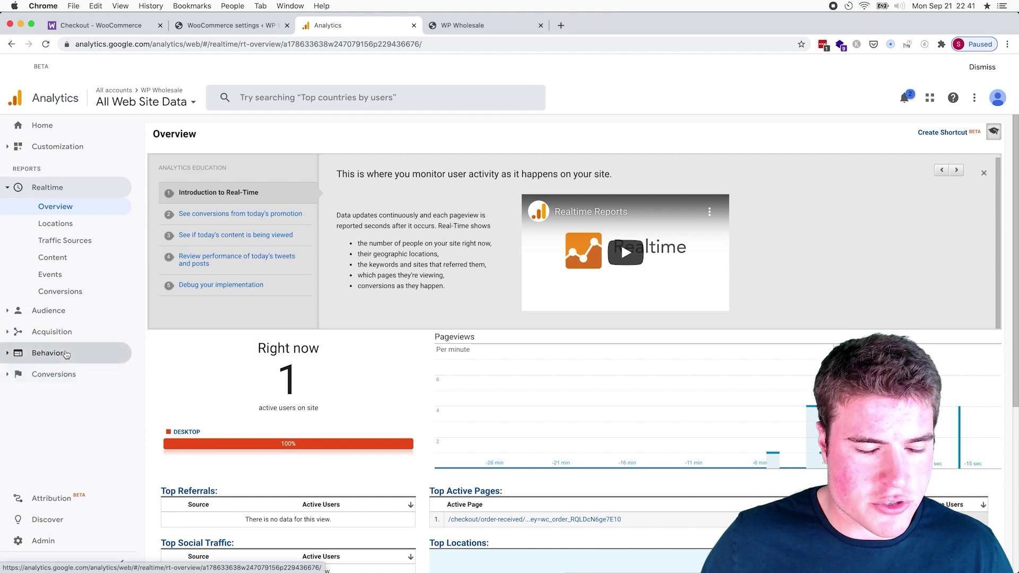
Expand the Behavior, Conversions and Ecommerce report groups and open an Overview report
click(63, 353)
click(68, 406)
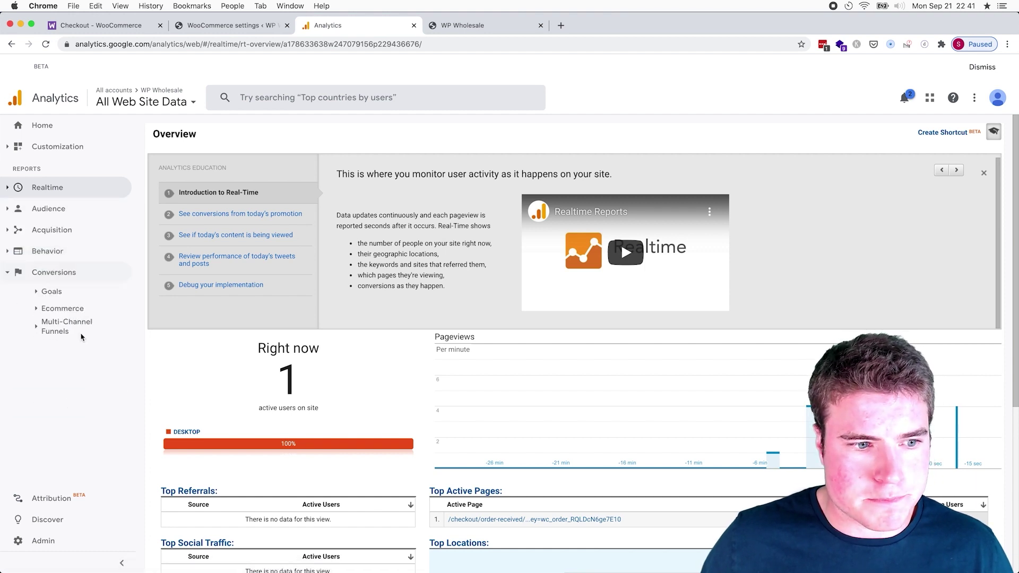
click(63, 308)
click(66, 325)
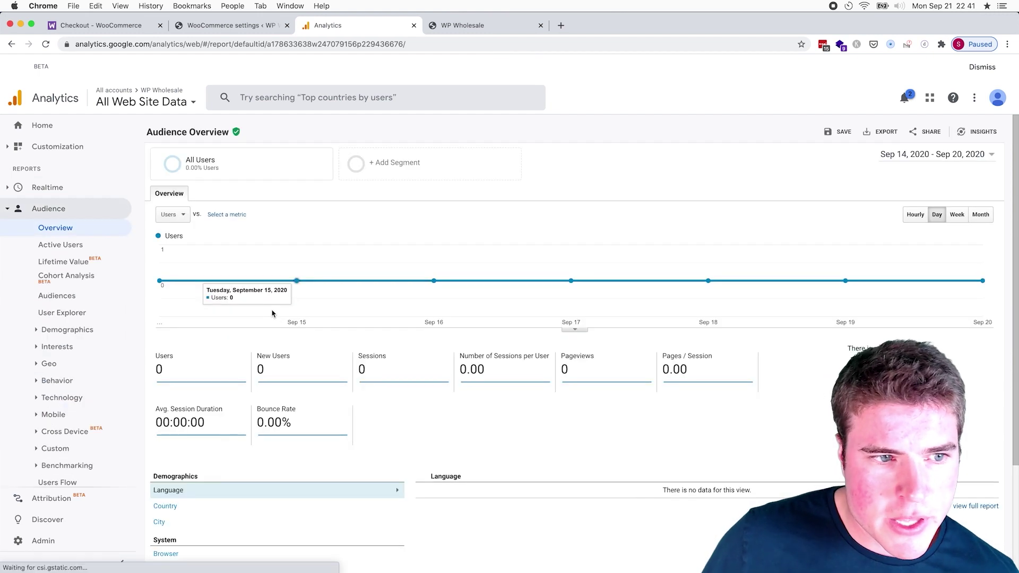
Set the date range to Sep 21, 2020 and check the WooCommerce 24-hour processing notice
click(915, 155)
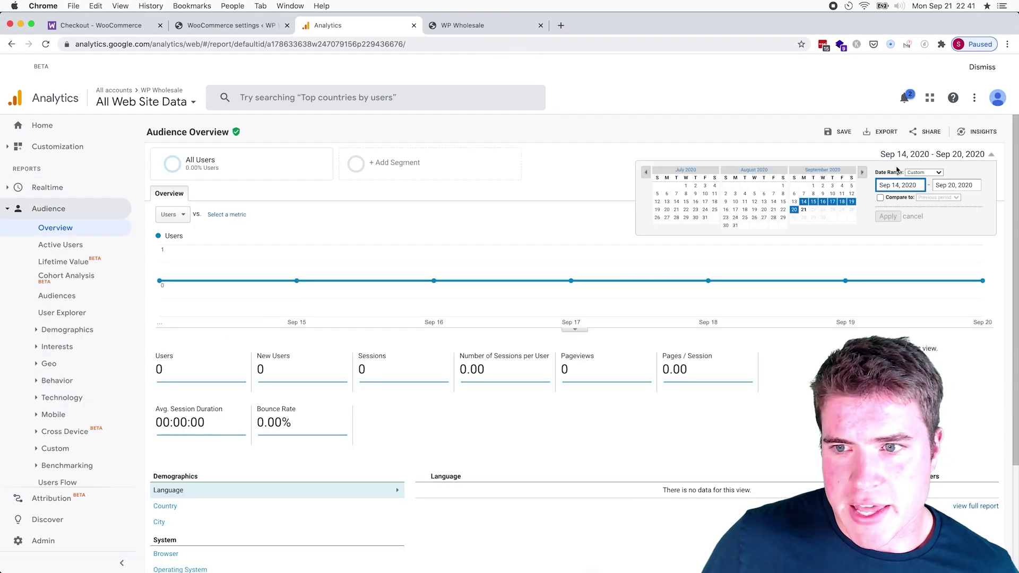
click(807, 210)
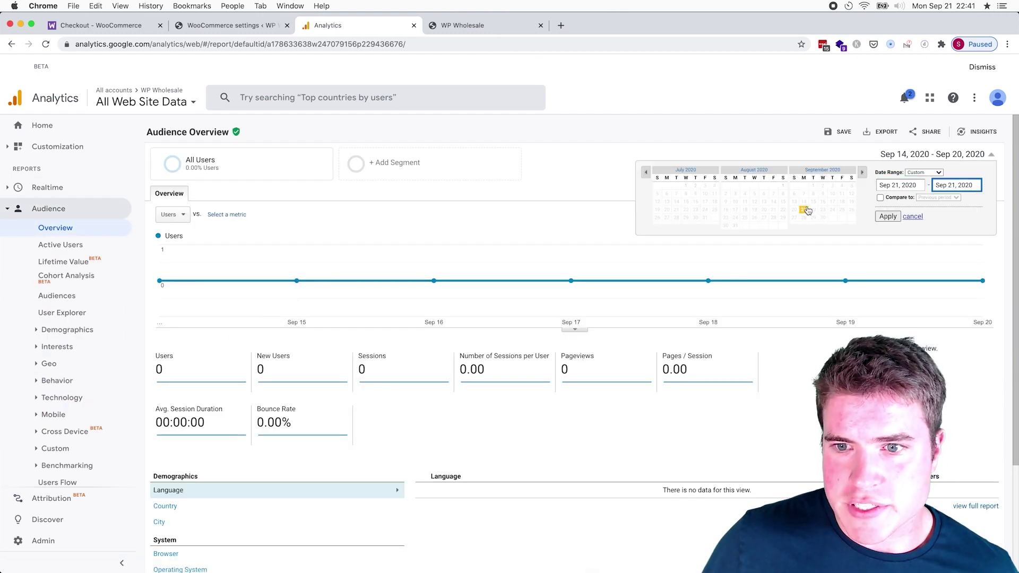
click(887, 217)
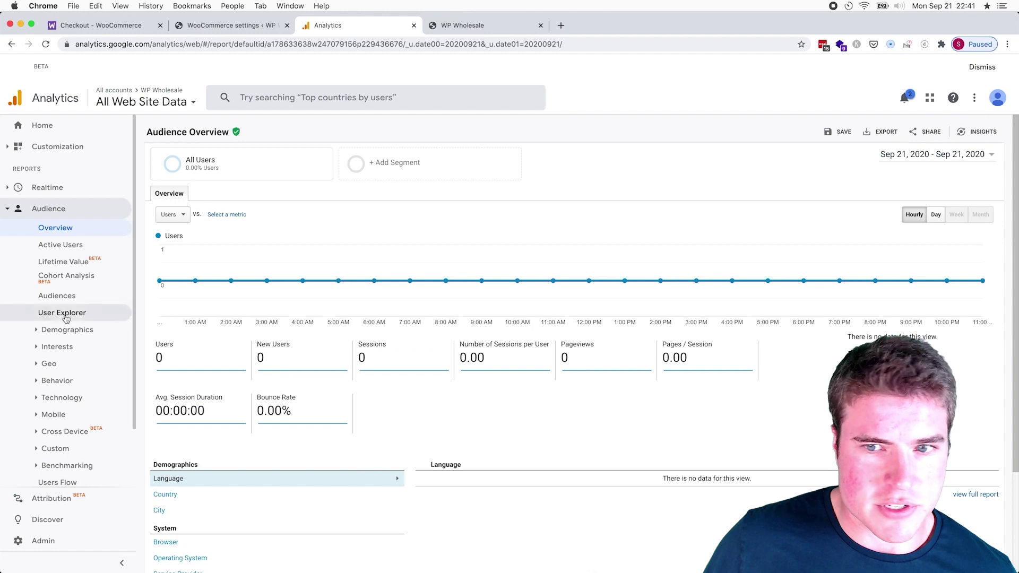
scroll(64, 414, down, 2)
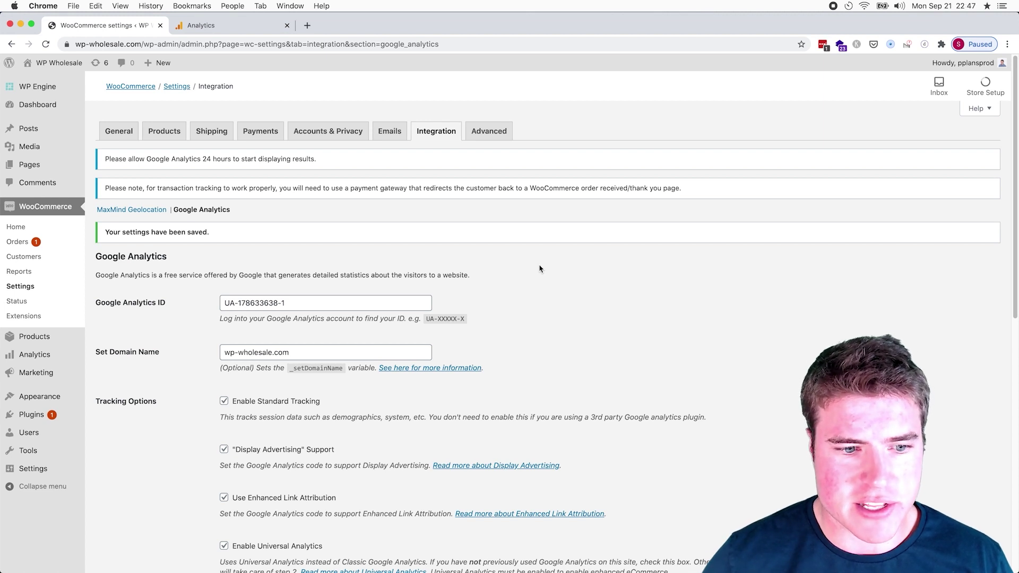
drag(321, 160, 104, 159)
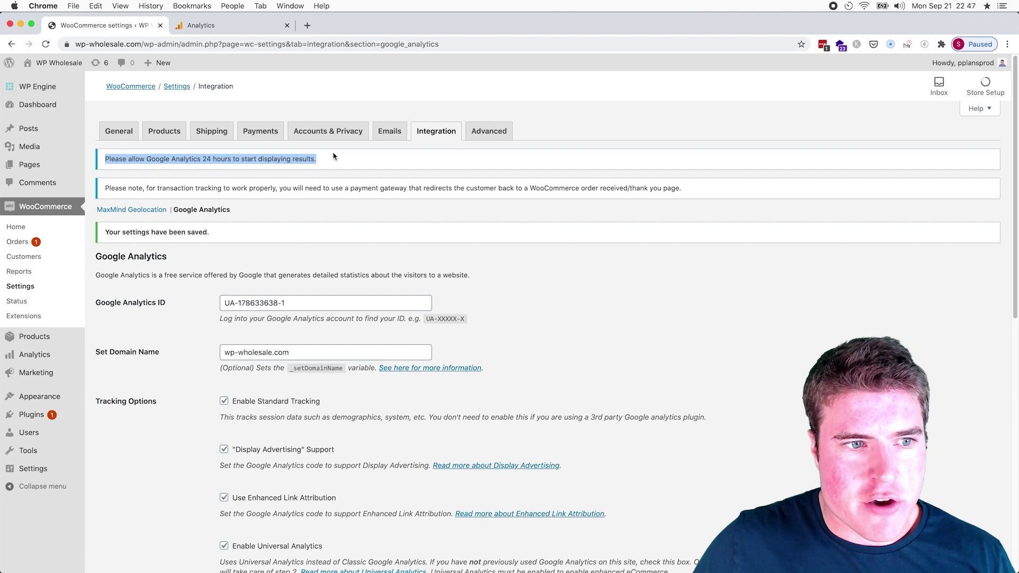
Go through Admin to Conversions > Ecommerce > Overview, showing $50.00 revenue from 1 transaction
click(231, 30)
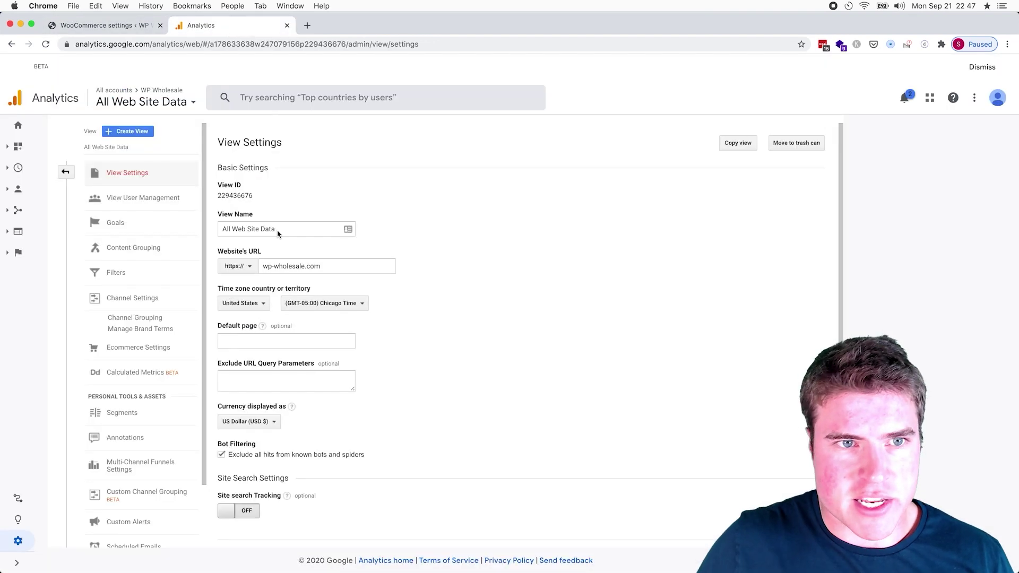
click(18, 540)
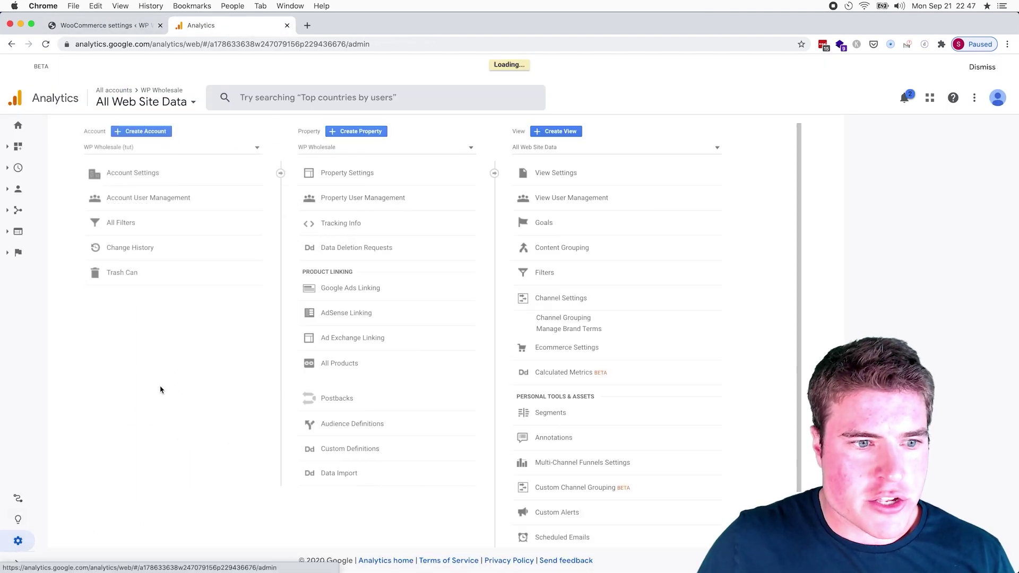
click(18, 252)
click(60, 308)
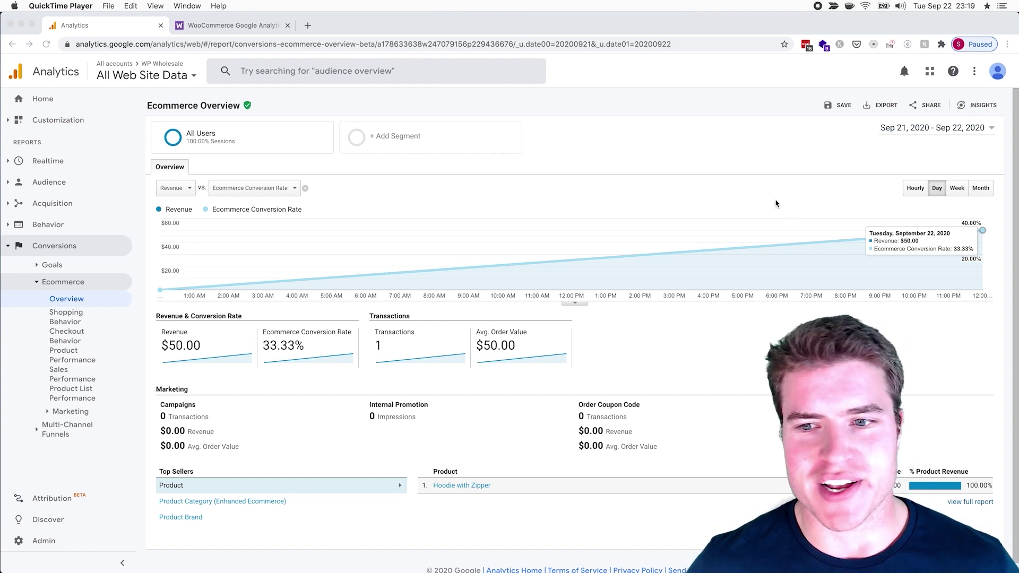
click(67, 255)
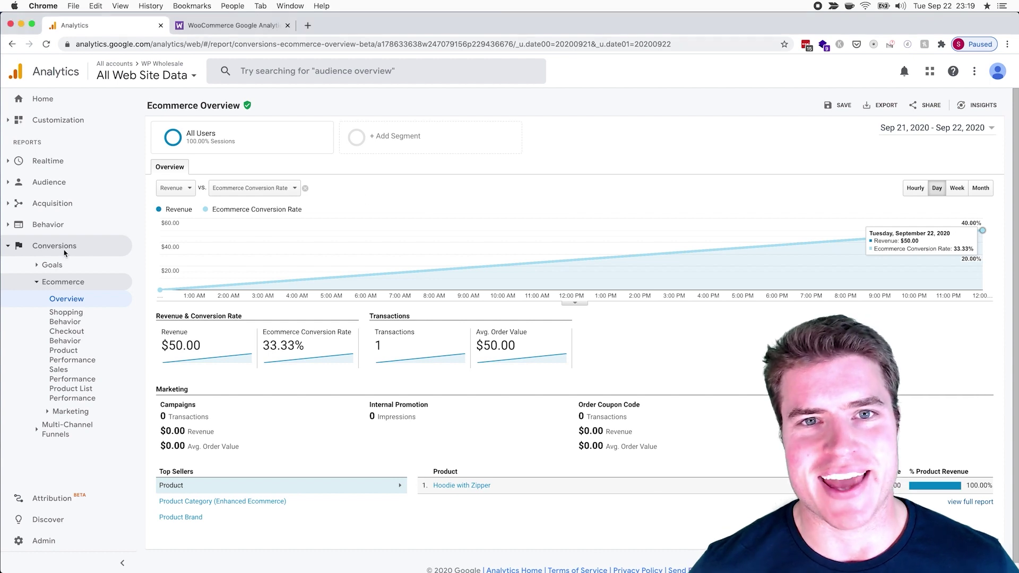
click(48, 245)
click(48, 246)
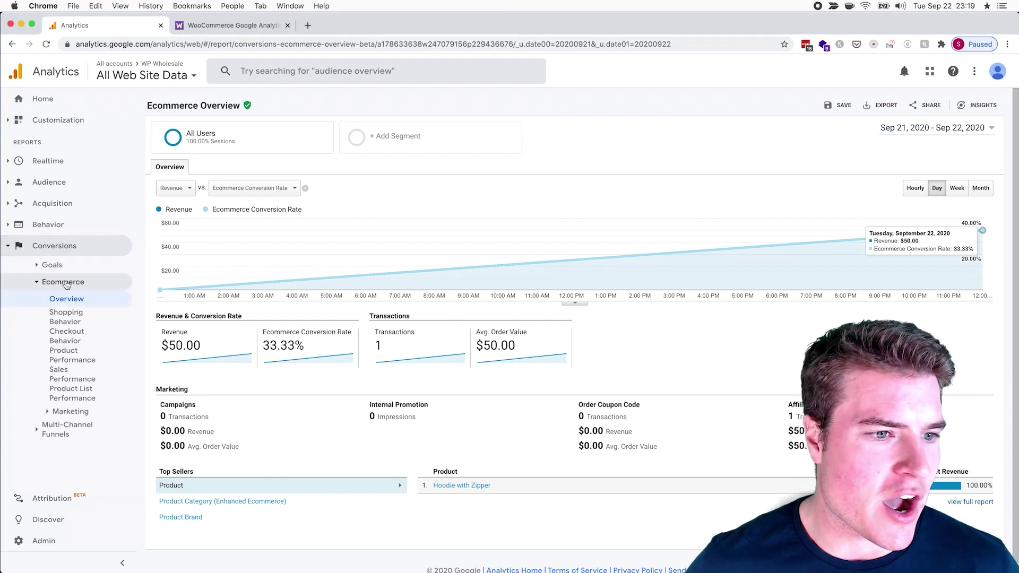
click(73, 299)
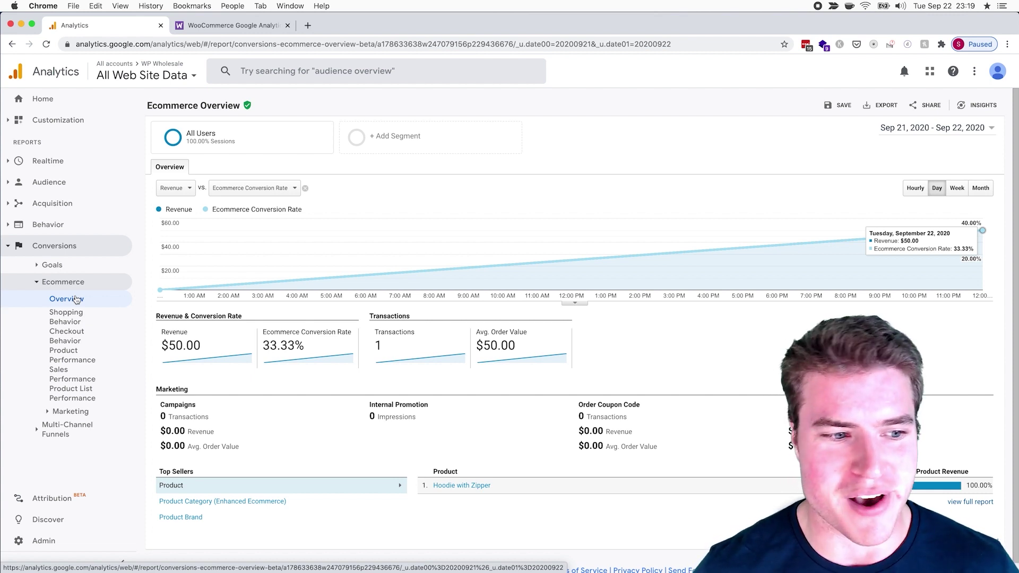
View Product Performance (Hoodie with Zipper at $45.00), then switch to the WooCommerce extension tab
click(74, 355)
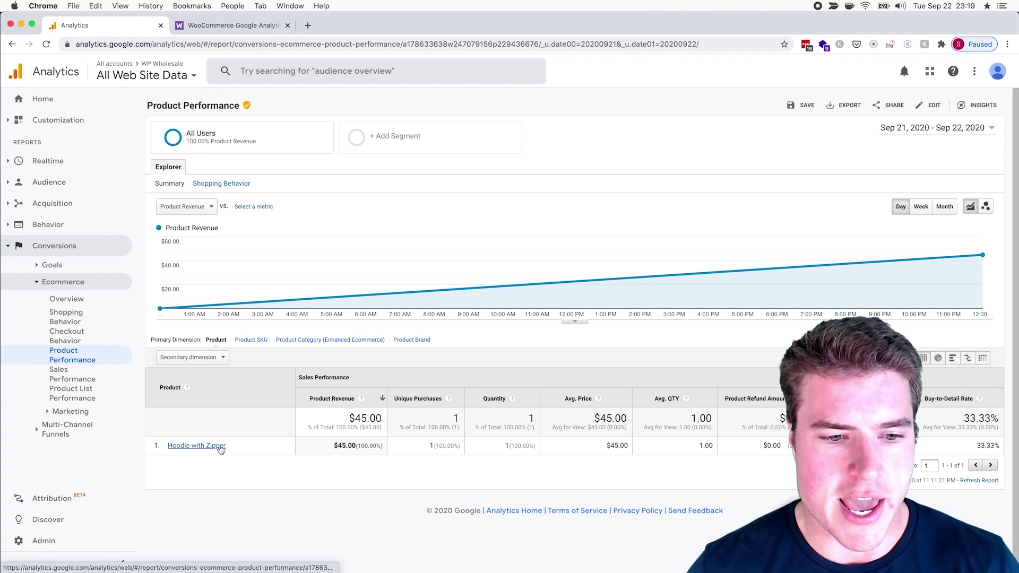
key(ctrl+Tab)
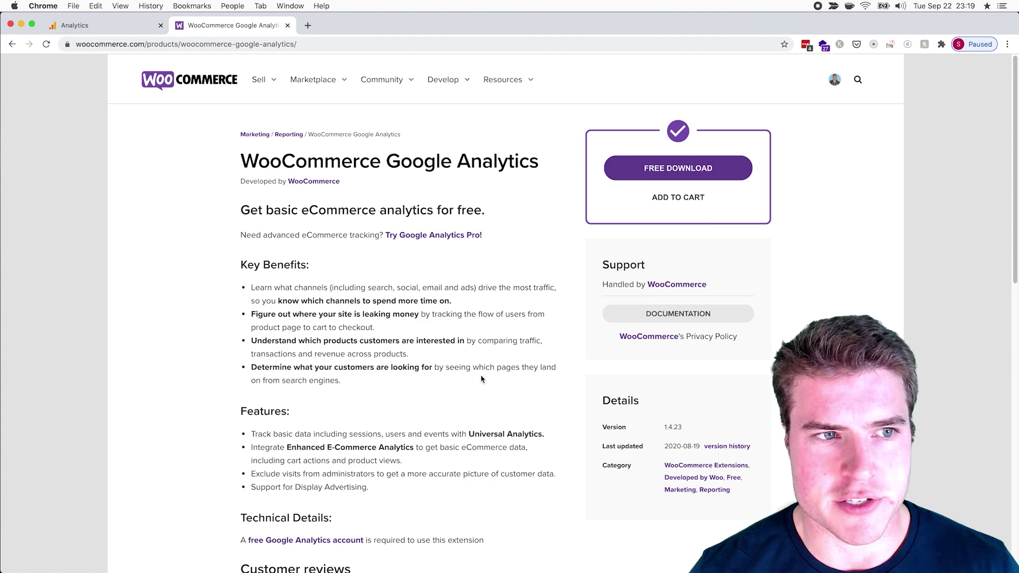
Return to the Google Analytics Product Performance report tab
key(ctrl+shift+Tab)
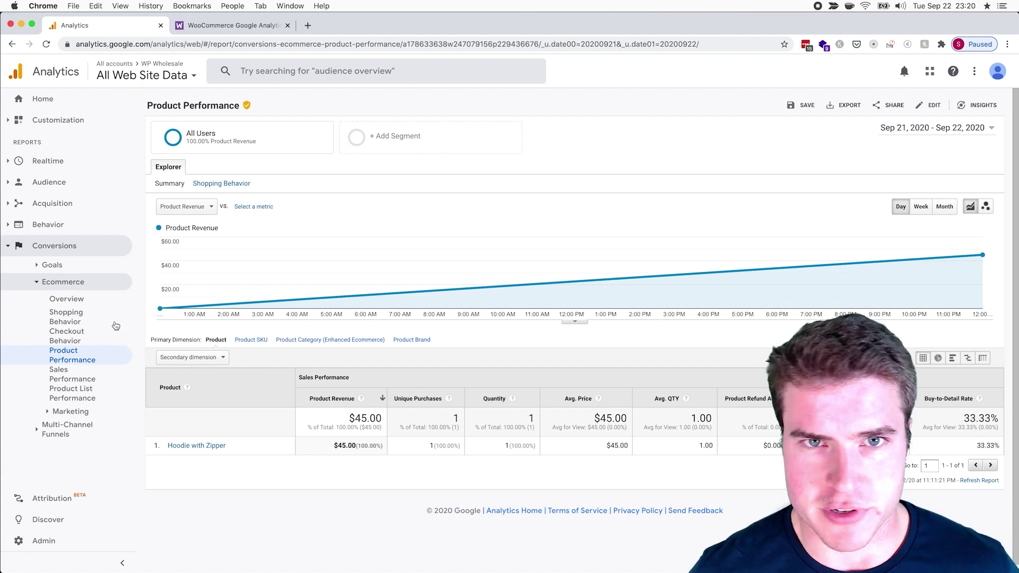
Open Shopping Behavior, then Checkout Behavior Analysis showing 1 session at Step 1 and 0 dropoff
click(84, 329)
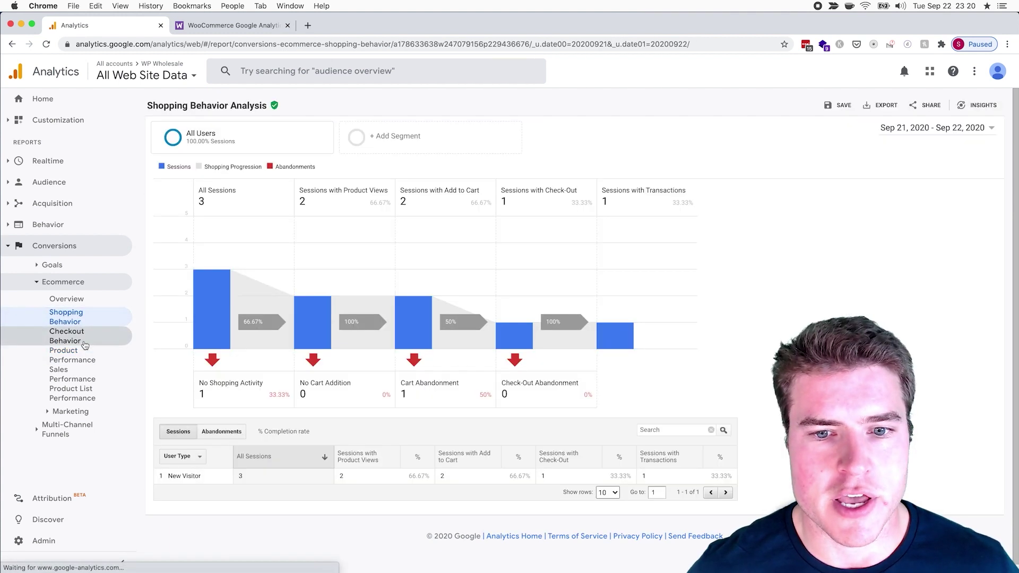
click(84, 344)
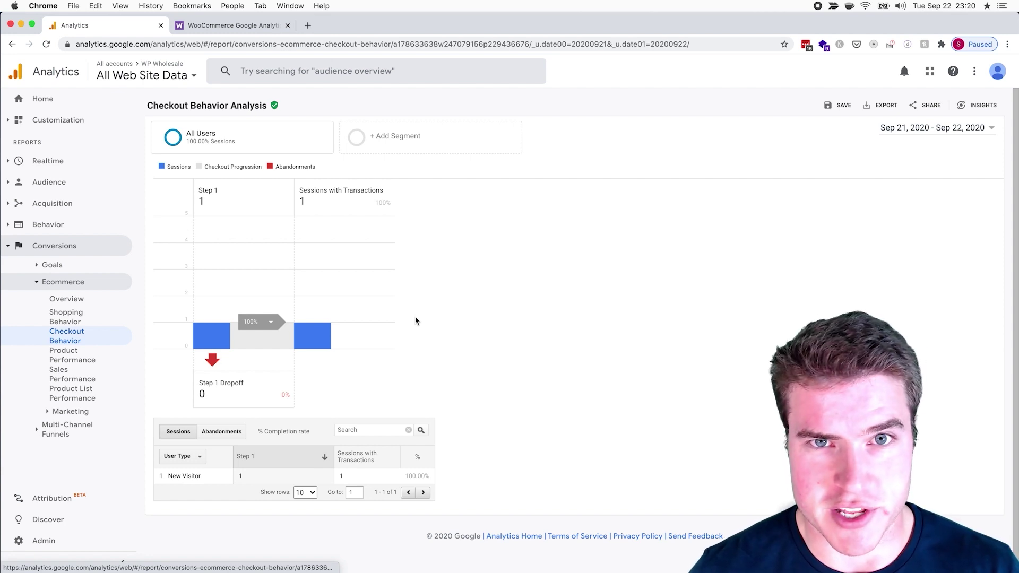
Switch to the WooCommerce Google Analytics extension page tab
key(ctrl+Tab)
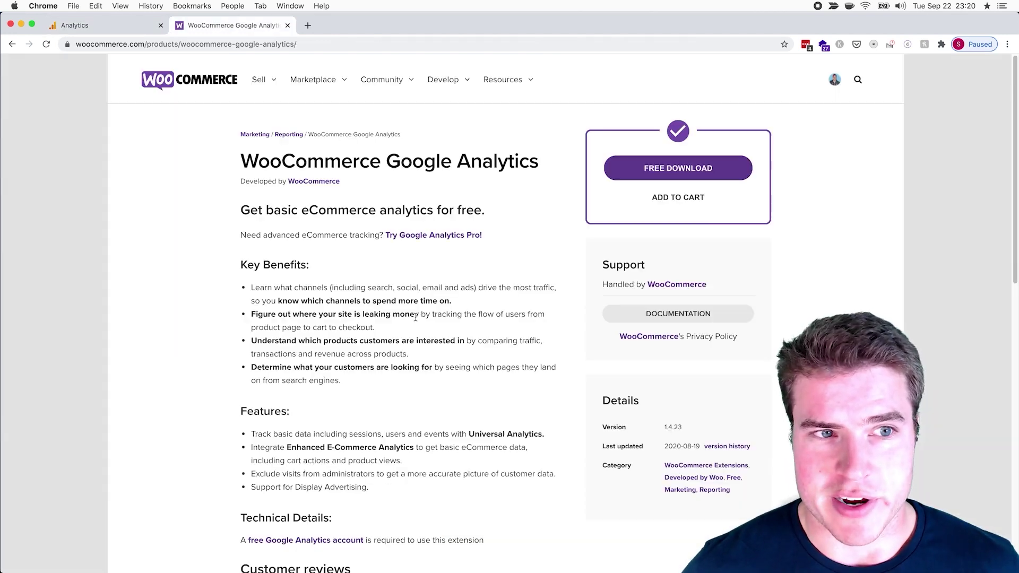